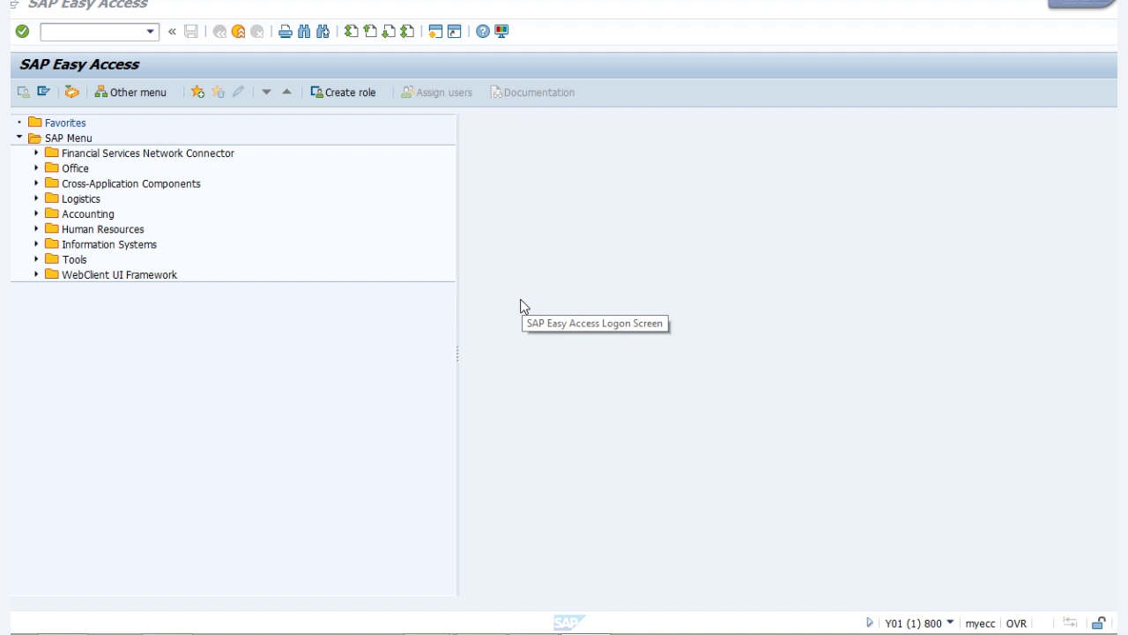
Open the development segments editor with transaction code we31.
left_click(111, 31)
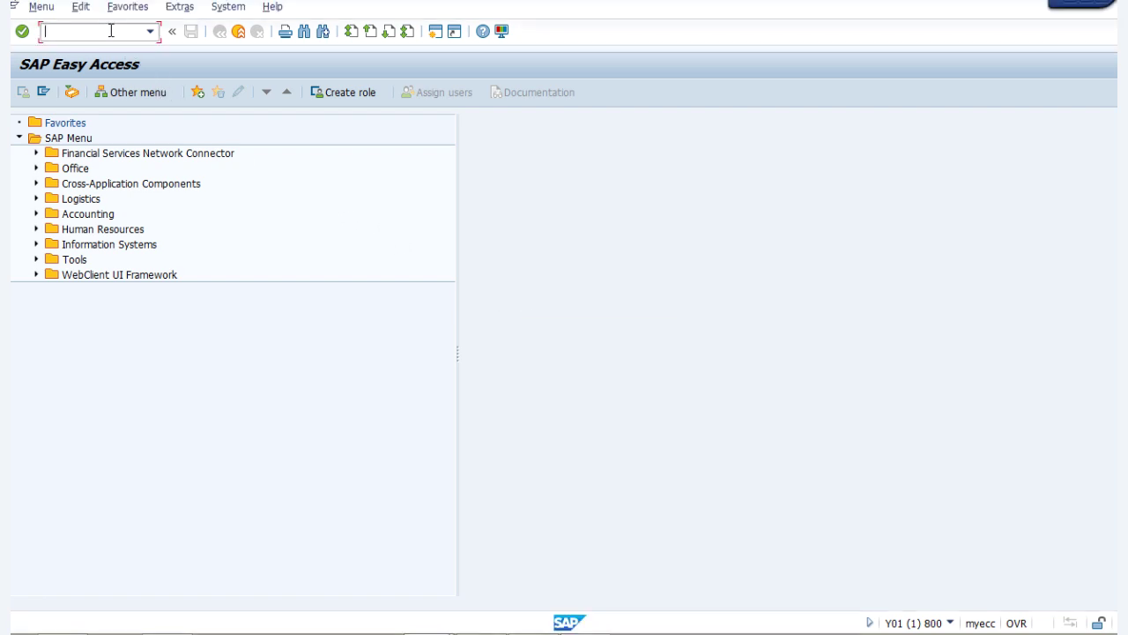
type("we31")
key("Return")
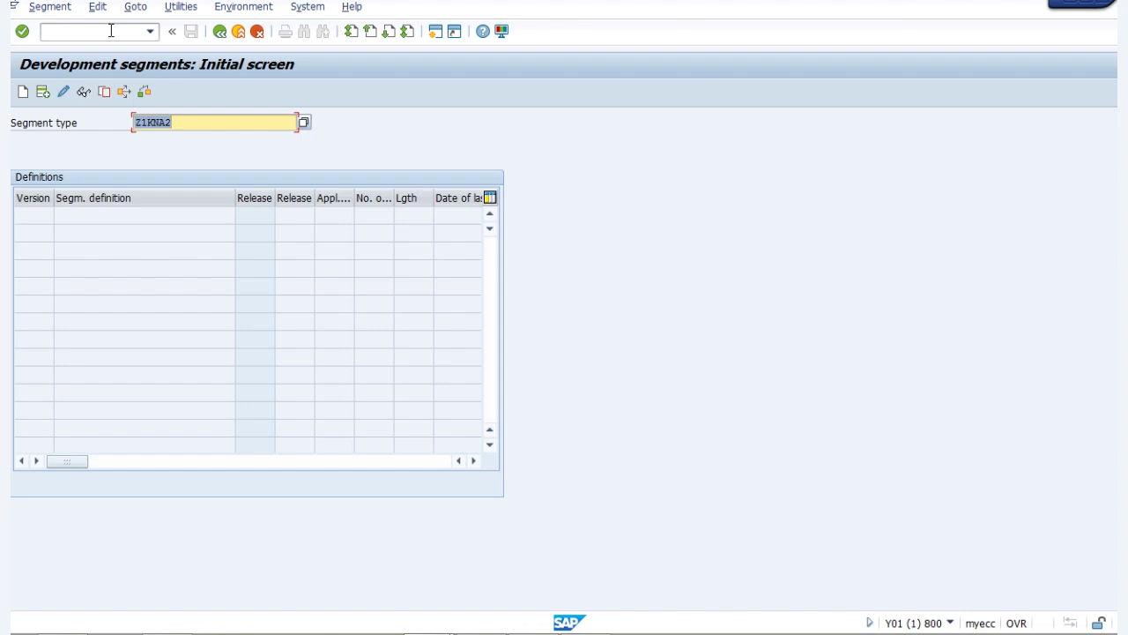
Start creating segment type Z1KNA2 and enter "idoc" as its short description.
left_click(206, 123)
left_click_drag(203, 120, 133, 126)
left_click(133, 126)
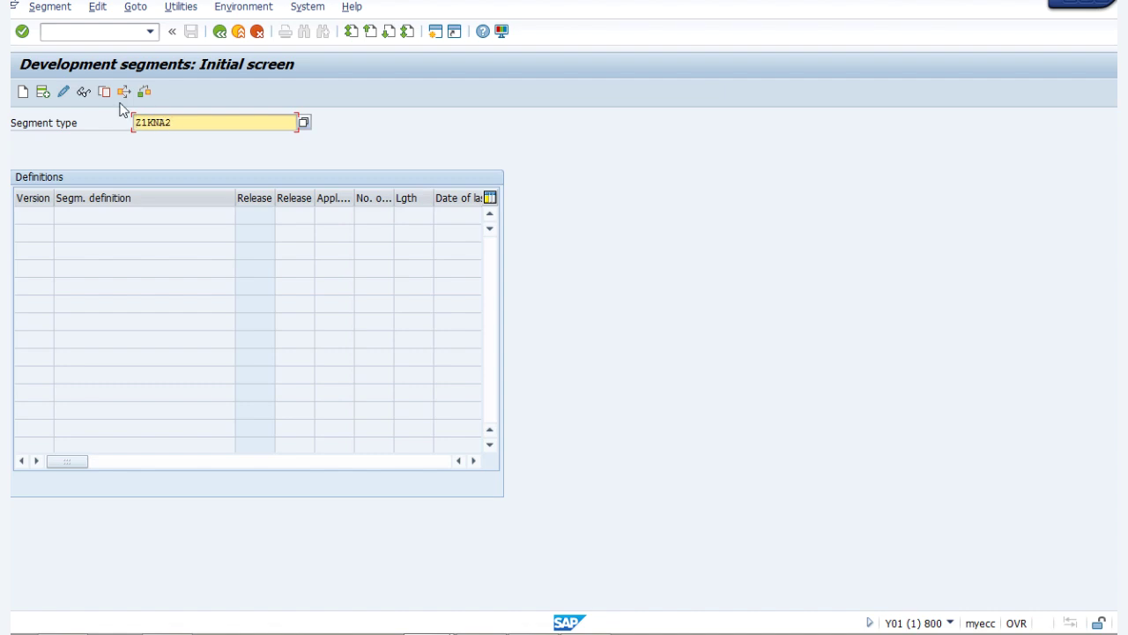
left_click(23, 93)
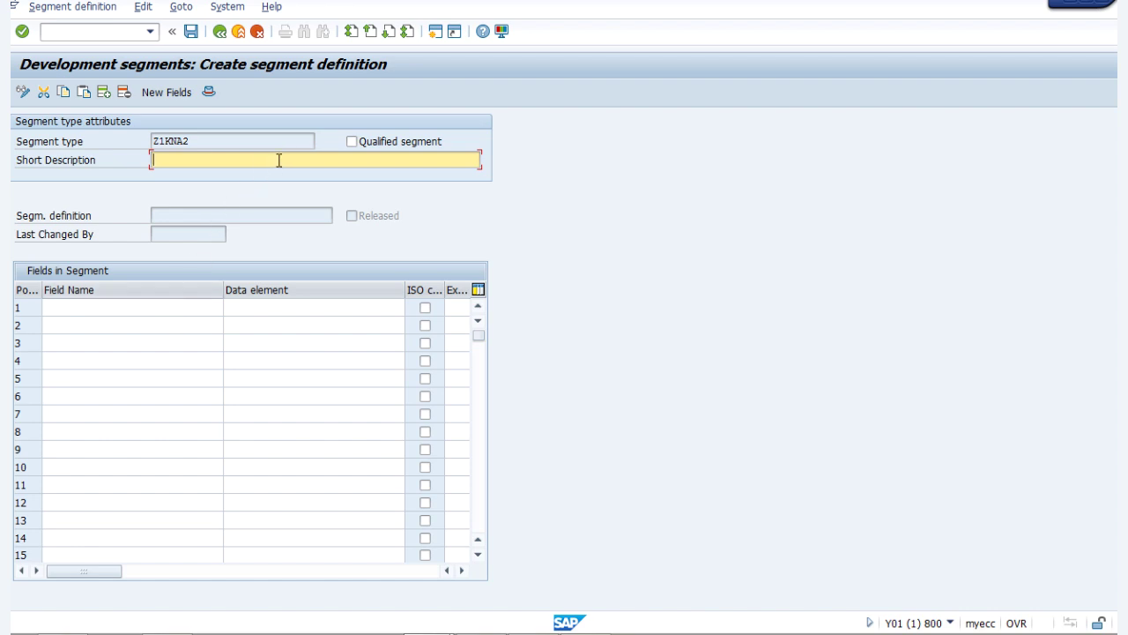
type("idoc")
Add the fields kunnr, name1 and name2 to the segment, each with the data element of the same name.
left_click(70, 305)
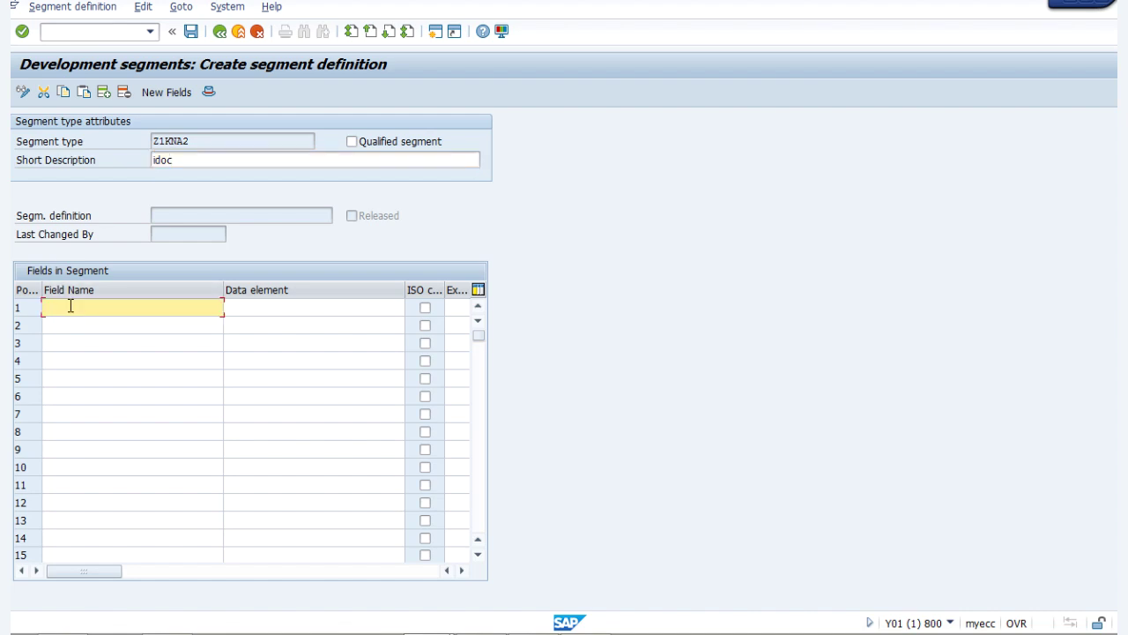
type("kunnr")
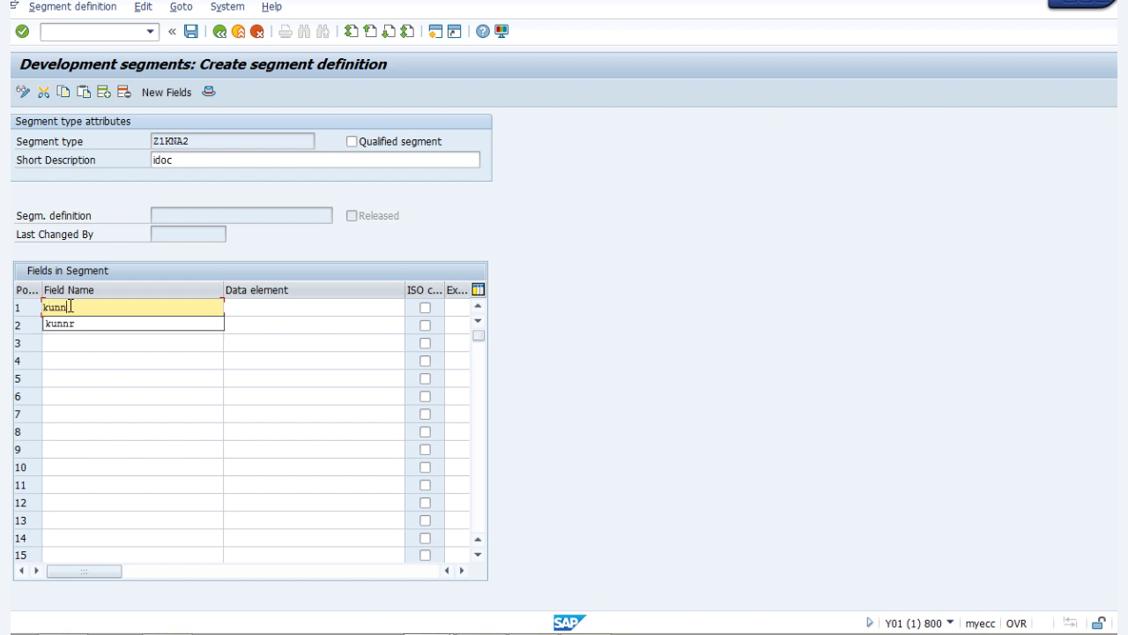
key("Tab")
type("kunnr")
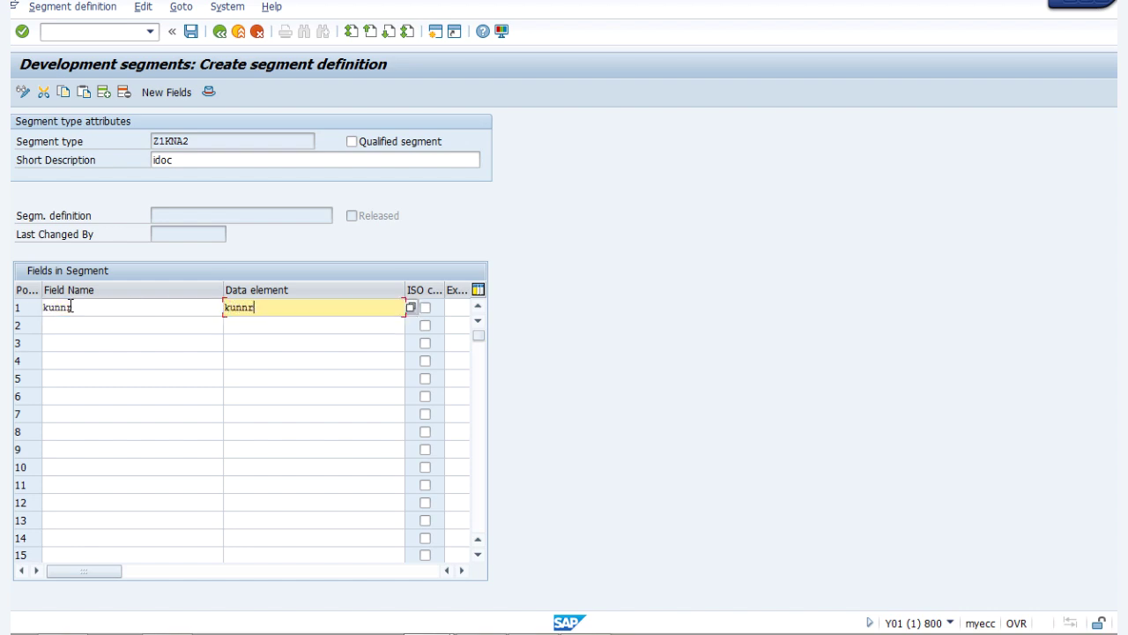
key("Return")
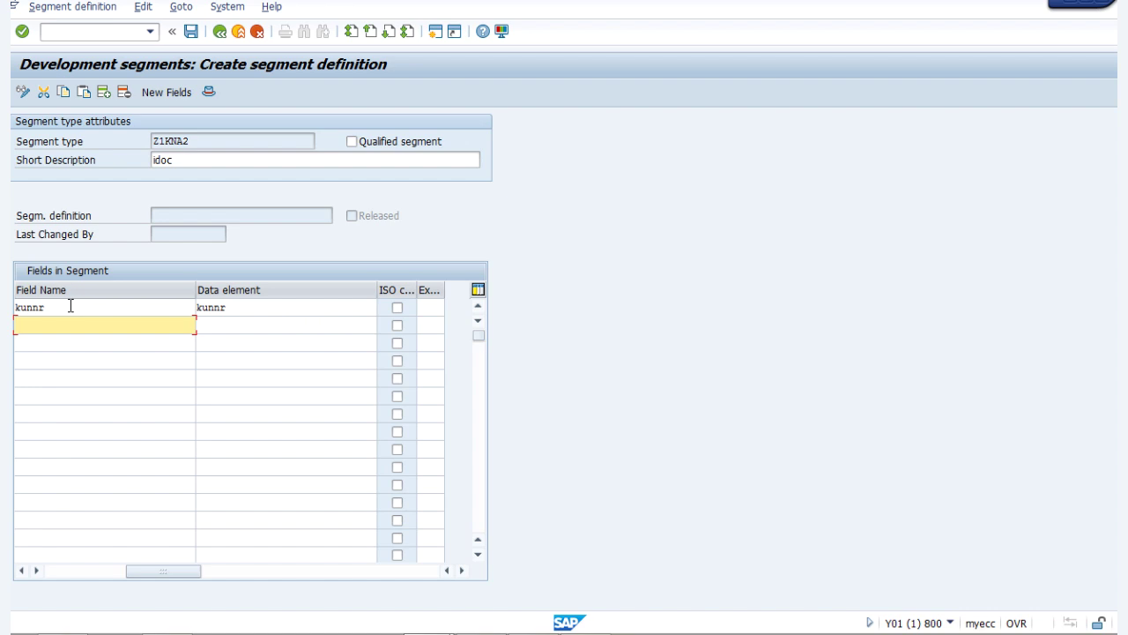
type("name1")
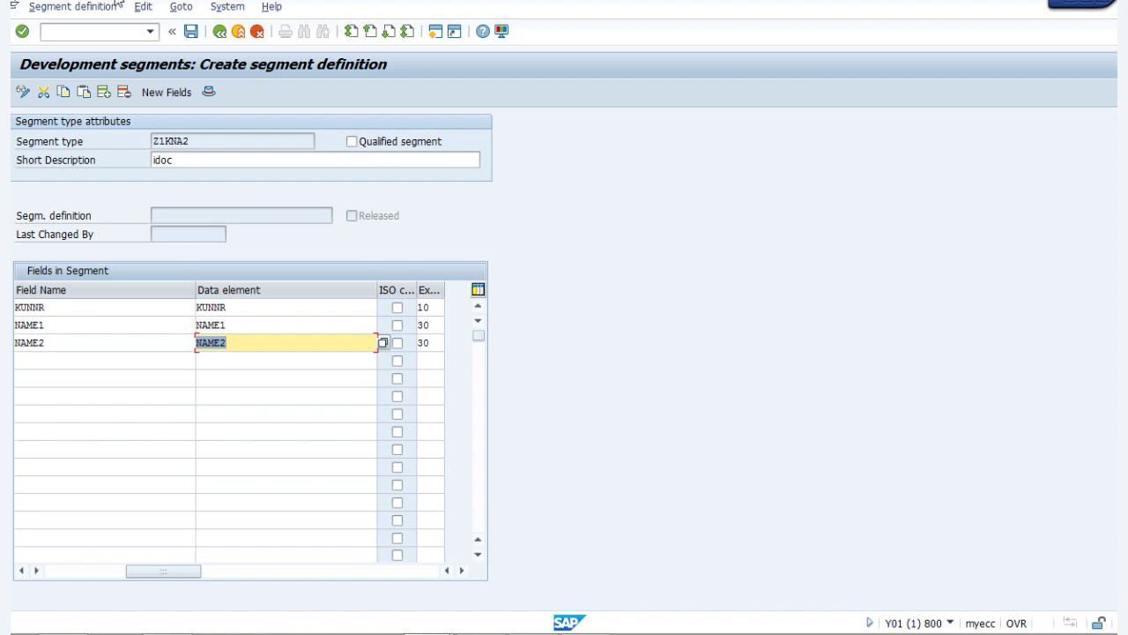
Save segment type Z1KNA2 as a local object, accepting the proposed responsible persons.
left_click(191, 32)
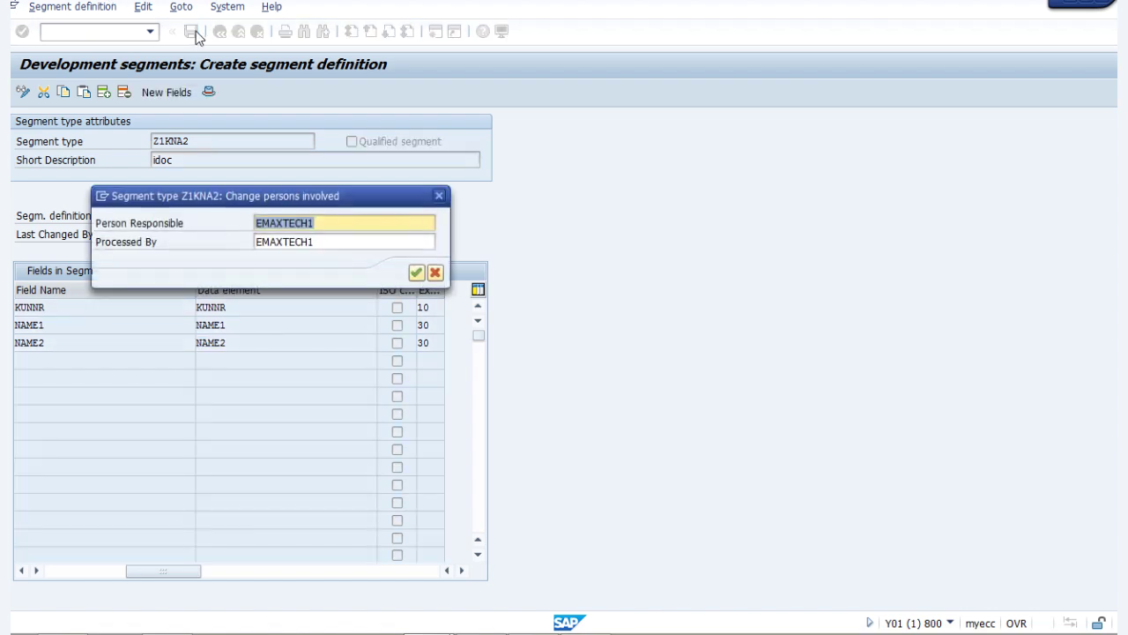
left_click(416, 272)
left_click(303, 384)
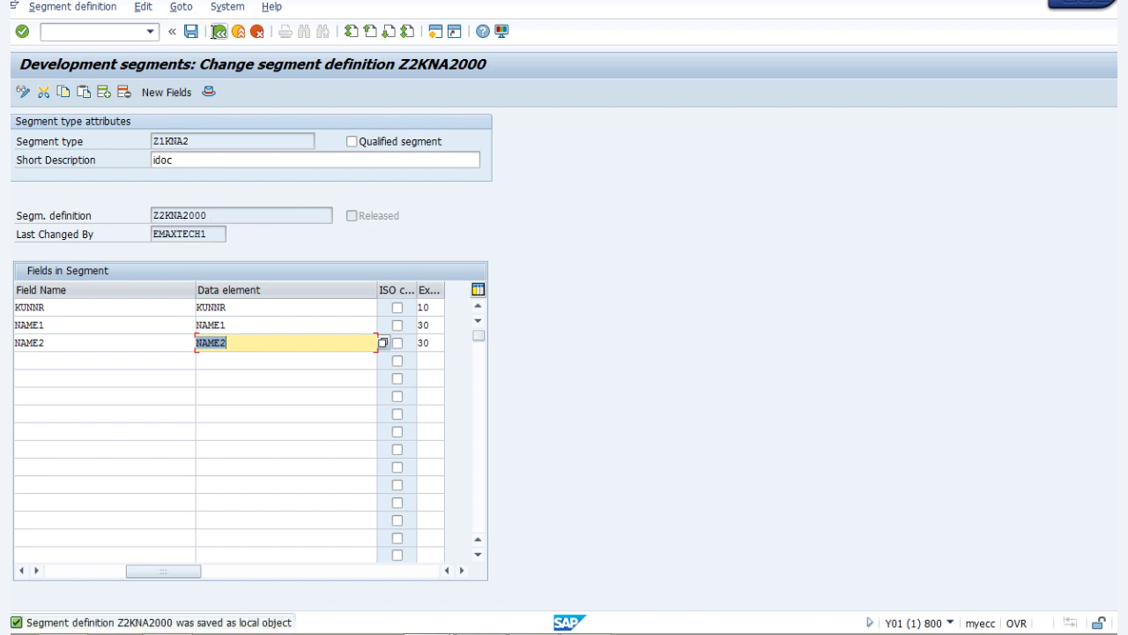
Return to the segments initial screen and set the release for the Z1KNA2 segment definition.
left_click(220, 32)
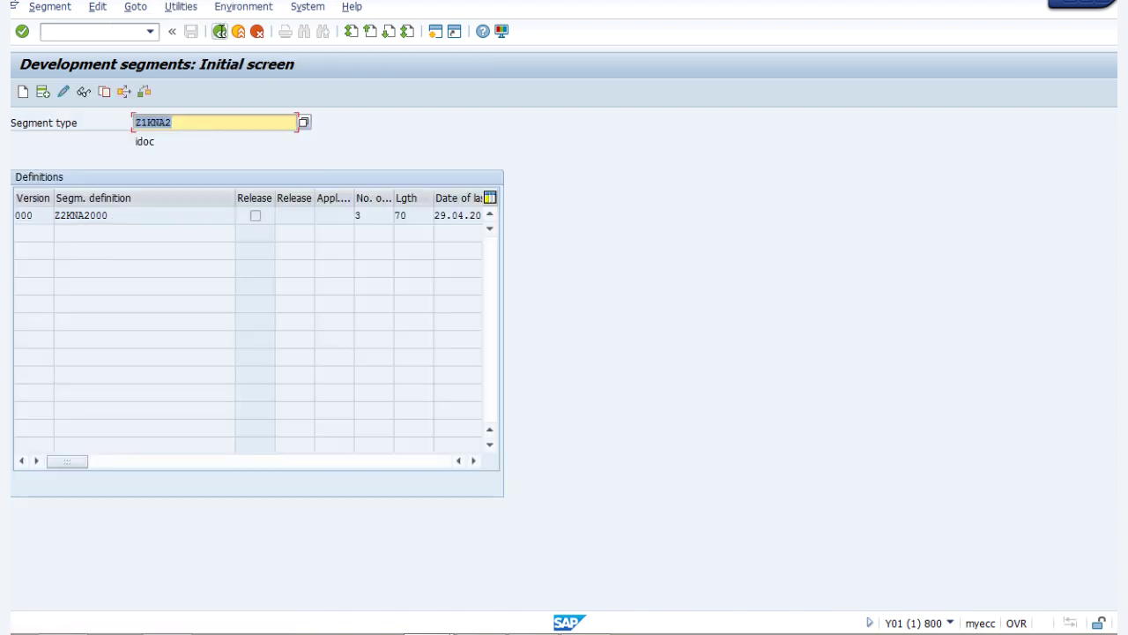
left_click(97, 7)
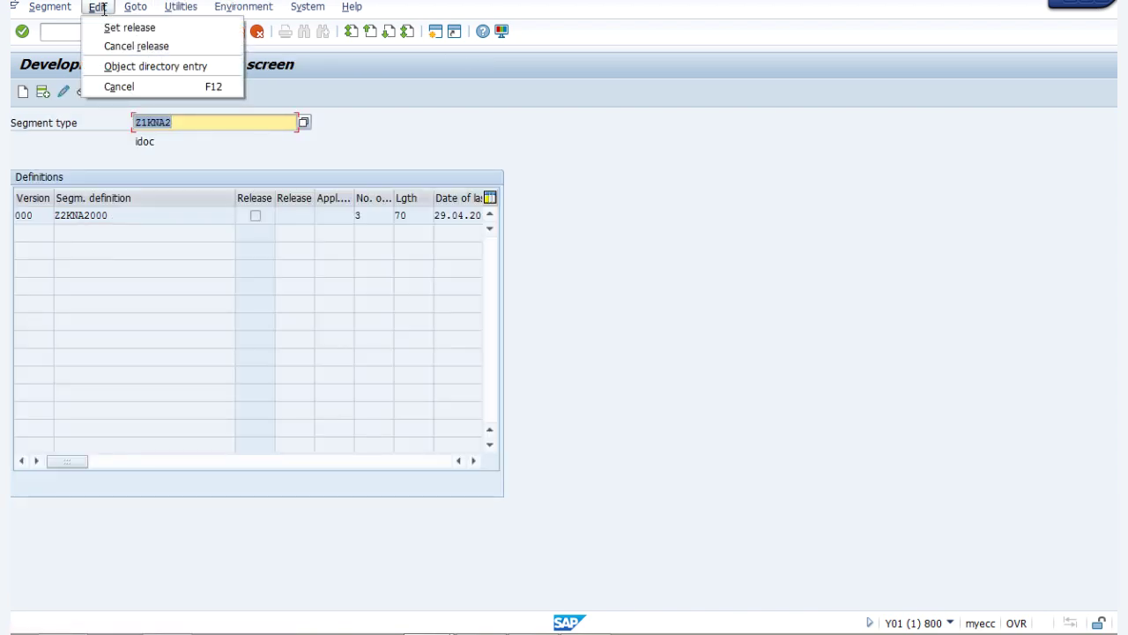
left_click(146, 26)
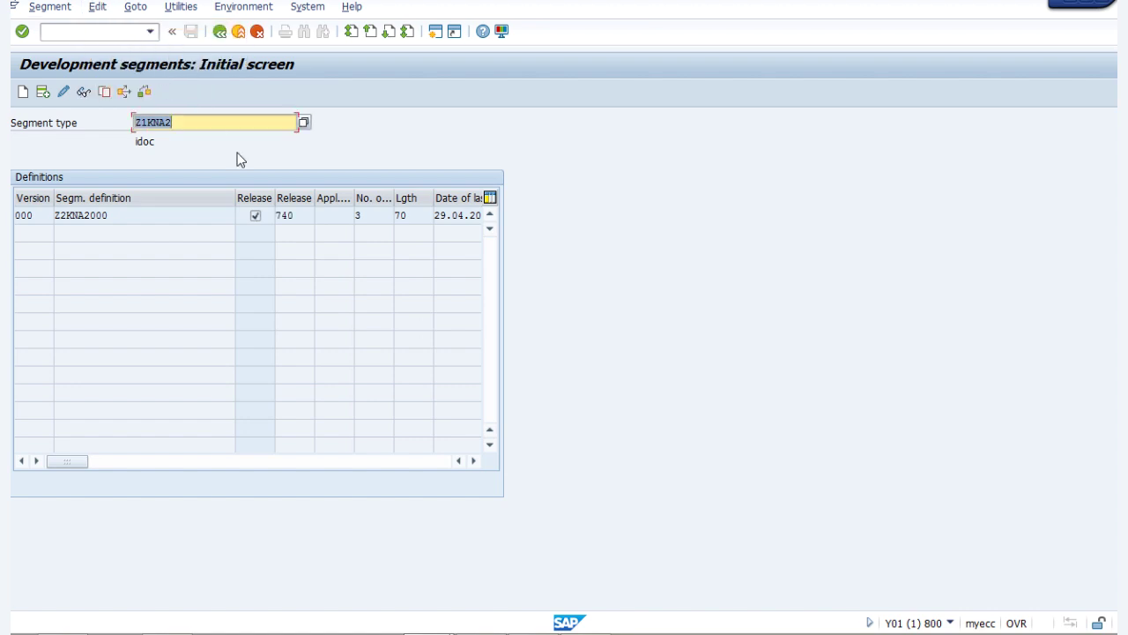
left_click(301, 214)
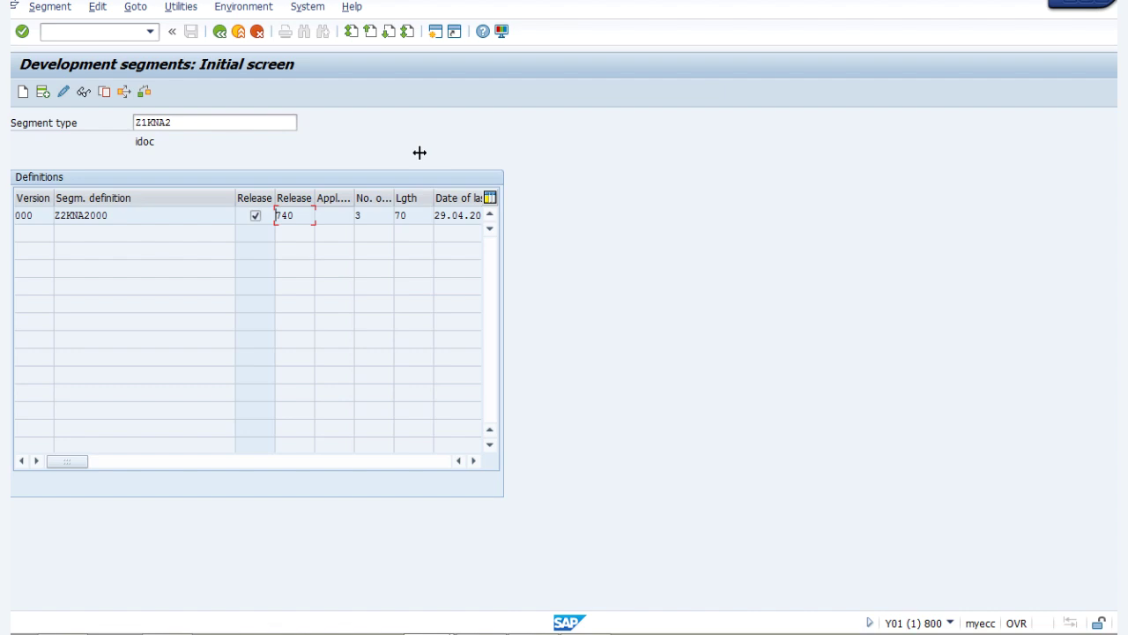
Start creating segment type Z1KNBK2 with the short description "idoc".
left_click(256, 123)
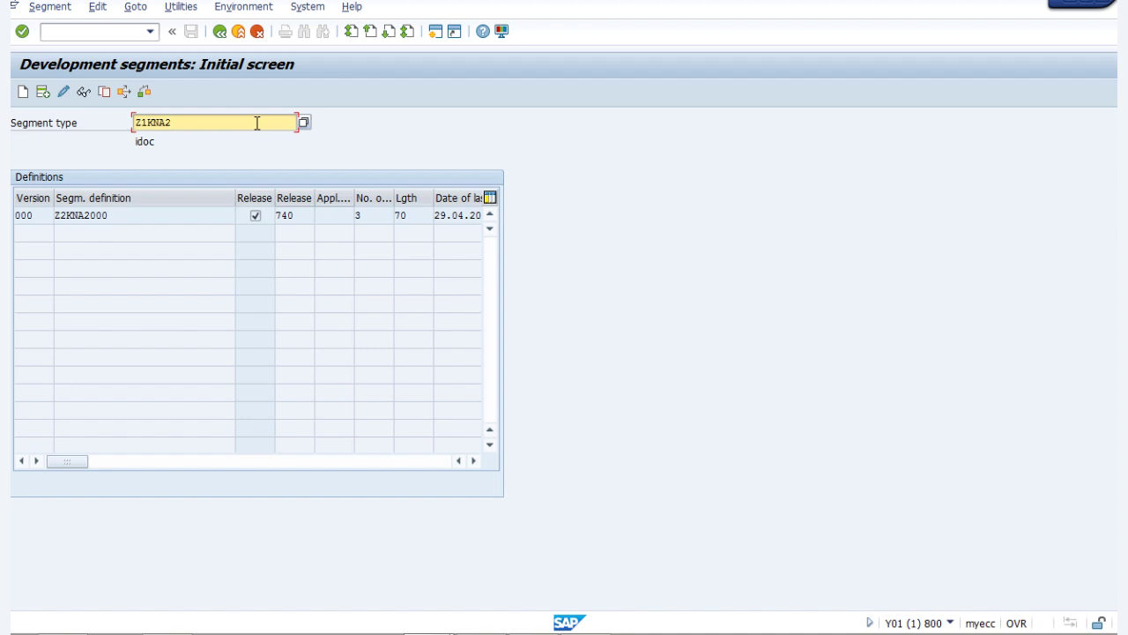
key("BackSpace")
key("BackSpace")
key("BackSpace")
key("BackSpace")
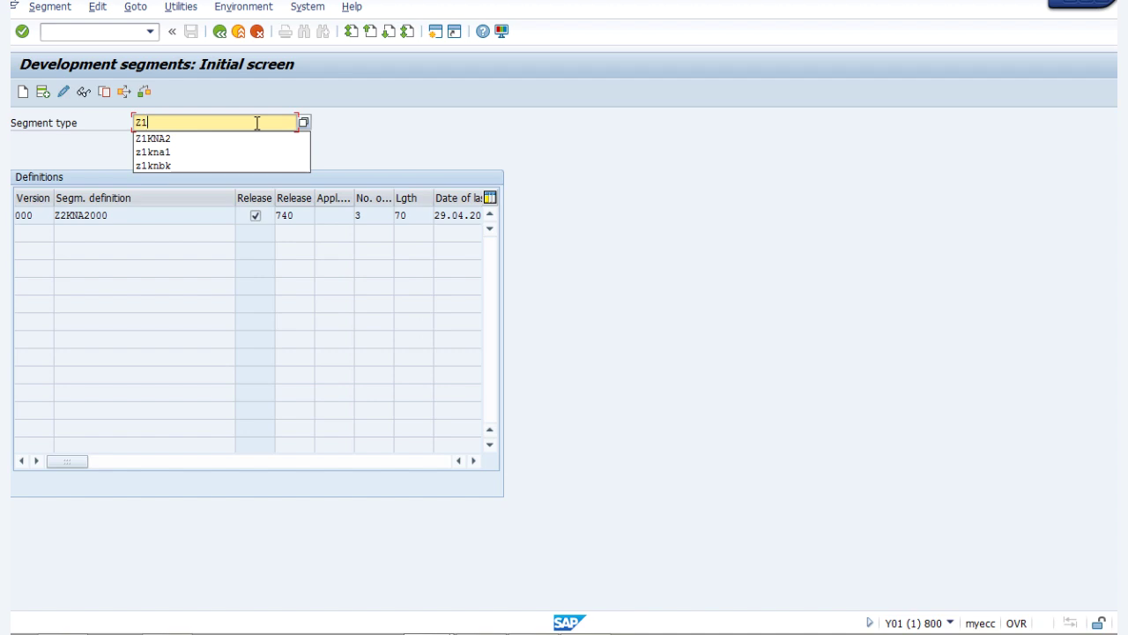
type("knbk2")
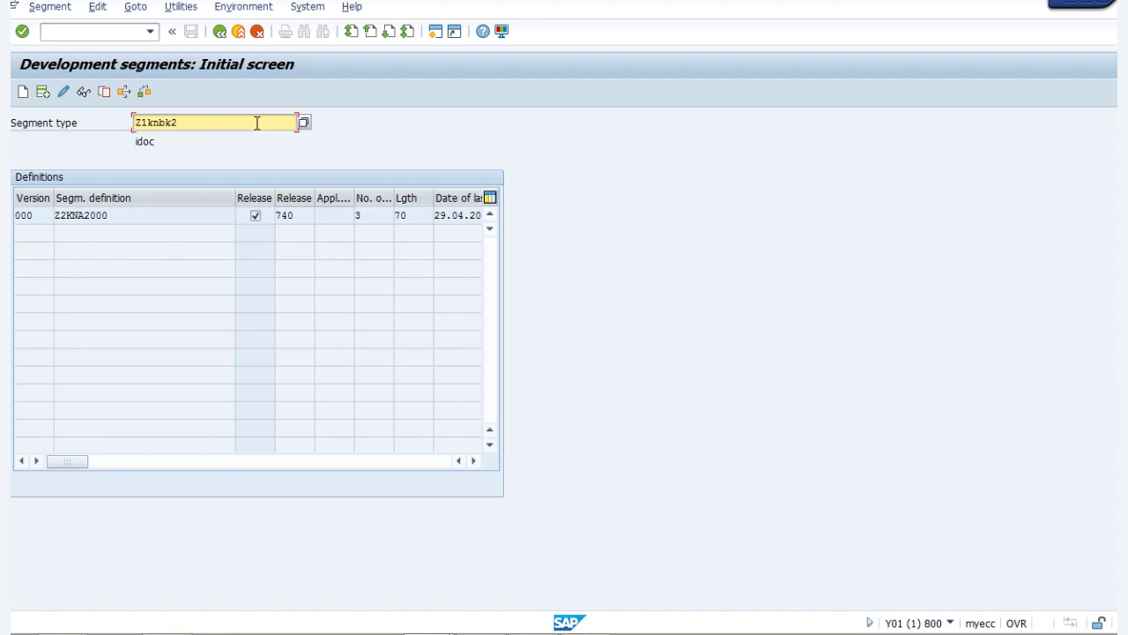
key("Return")
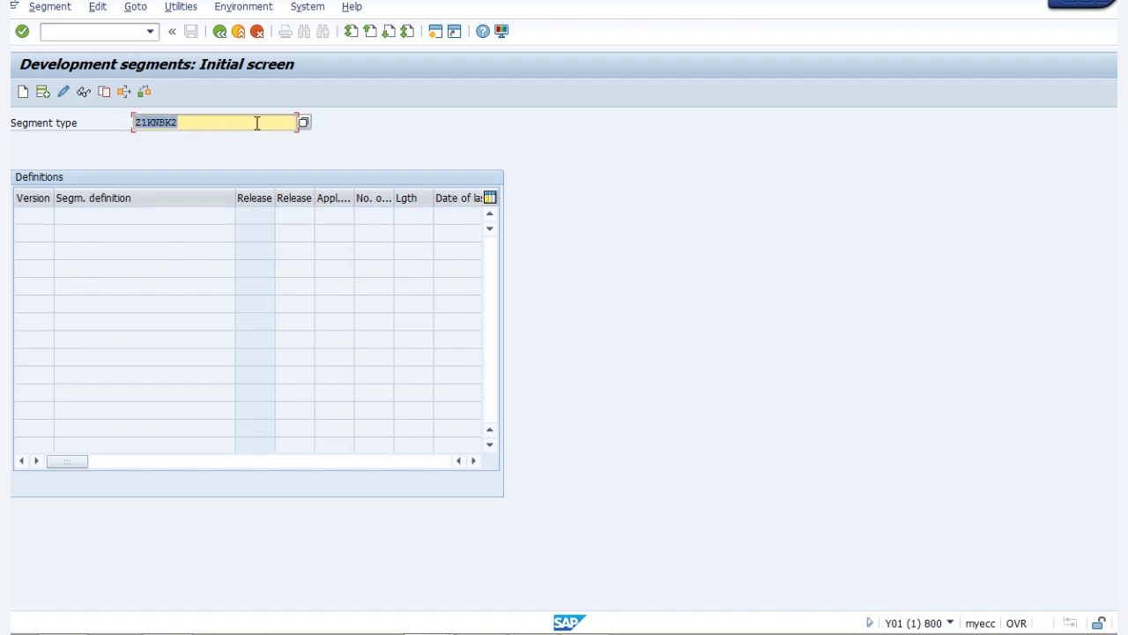
left_click(23, 91)
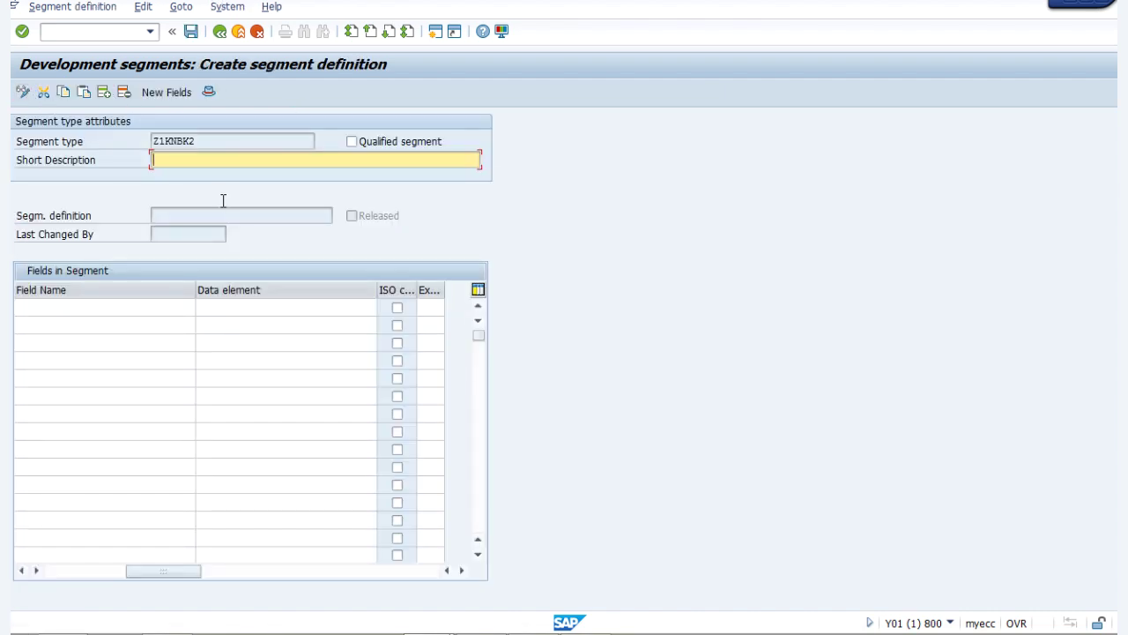
type("idoc")
Enter kunnr as the first segment field, with data element kunnr.
left_click(126, 317)
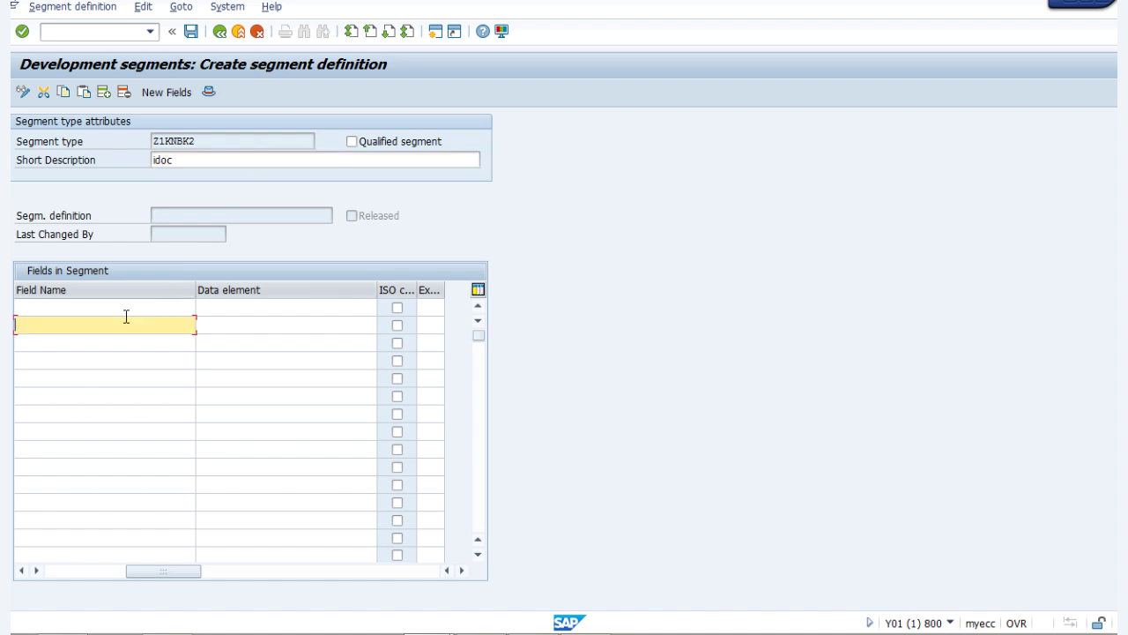
left_click(139, 309)
type("kunnr")
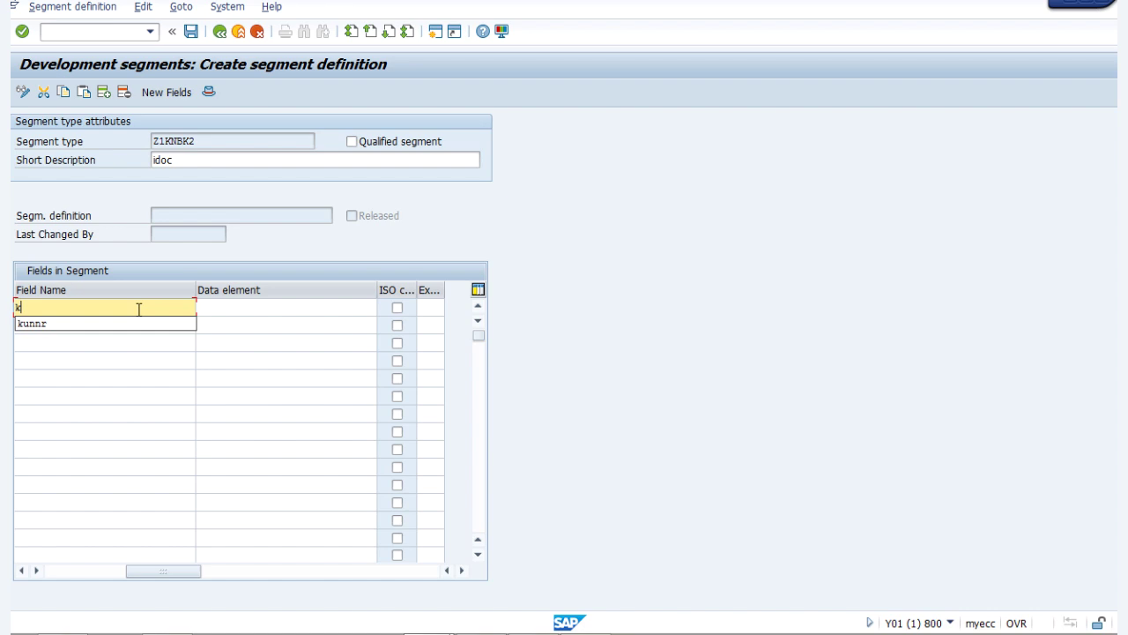
key("Tab")
type("kunnr")
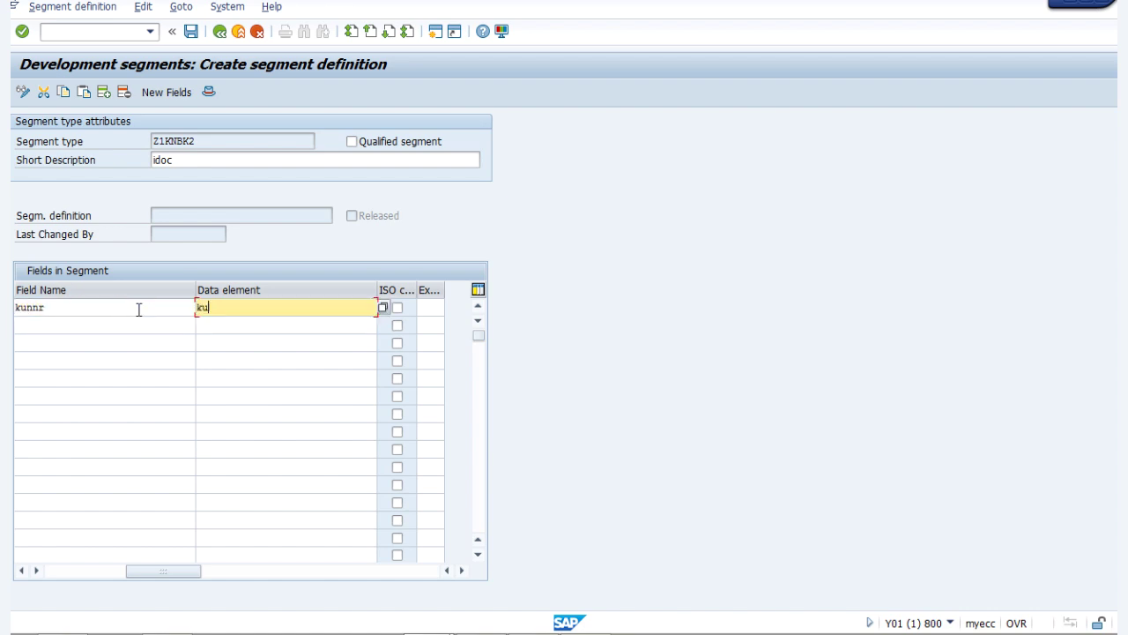
key("Tab")
key("Tab")
key("Tab")
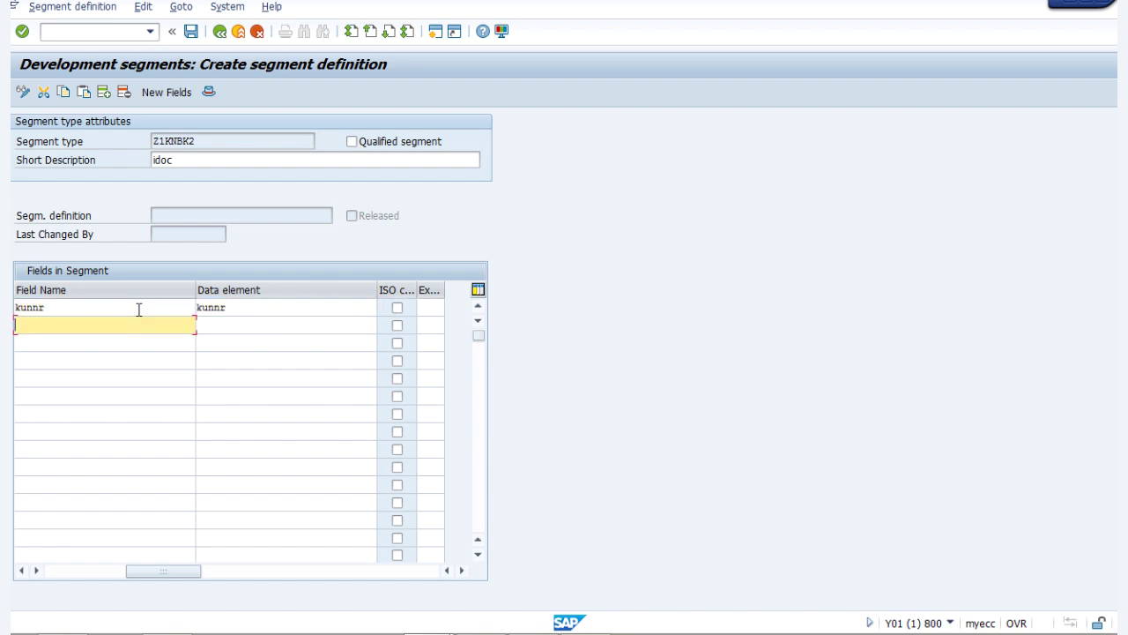
Add the fields banks and bankl below kunnr, each with its same-named data element, and validate the entries.
type("banks")
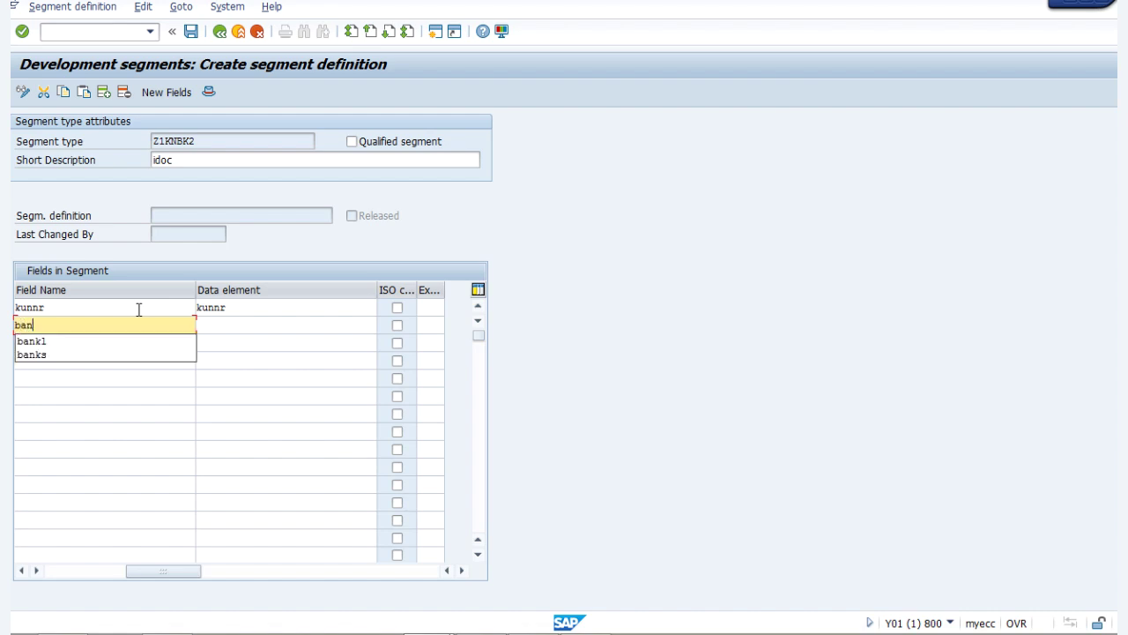
key("Tab")
type("banks")
key("Tab")
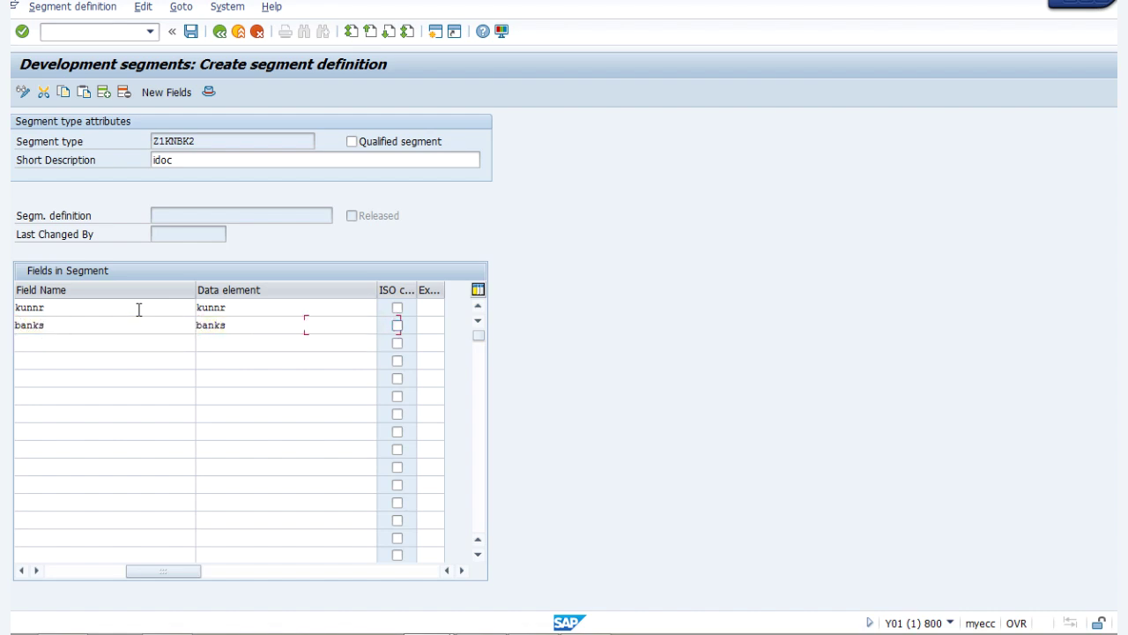
key("Tab")
key("Tab")
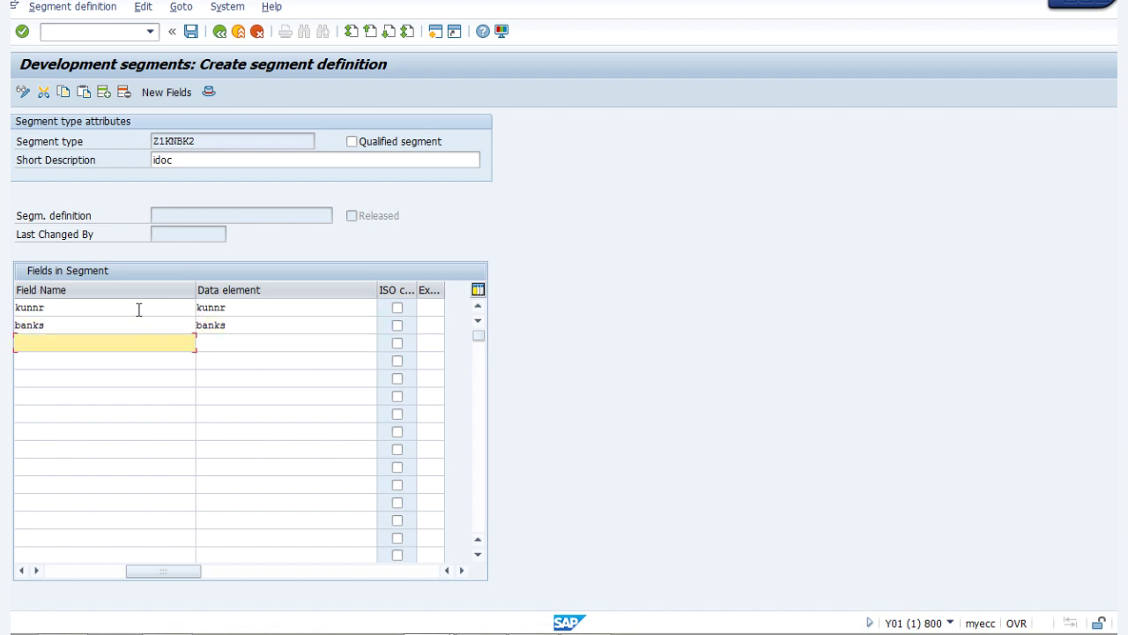
type("bankl")
key("Tab")
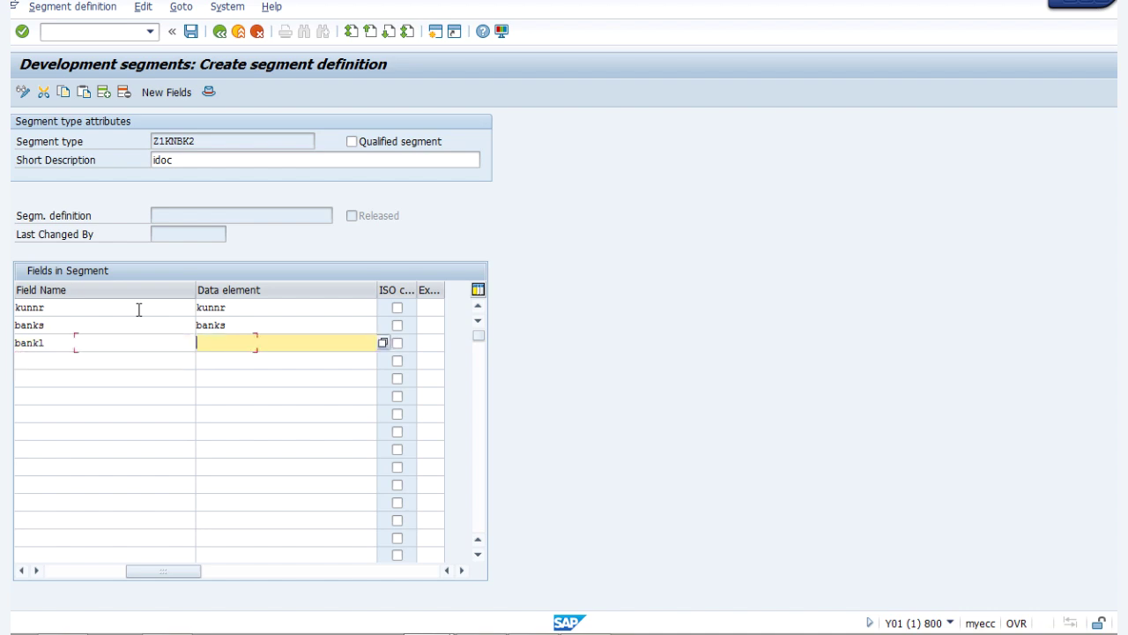
type("bankl")
key("Return")
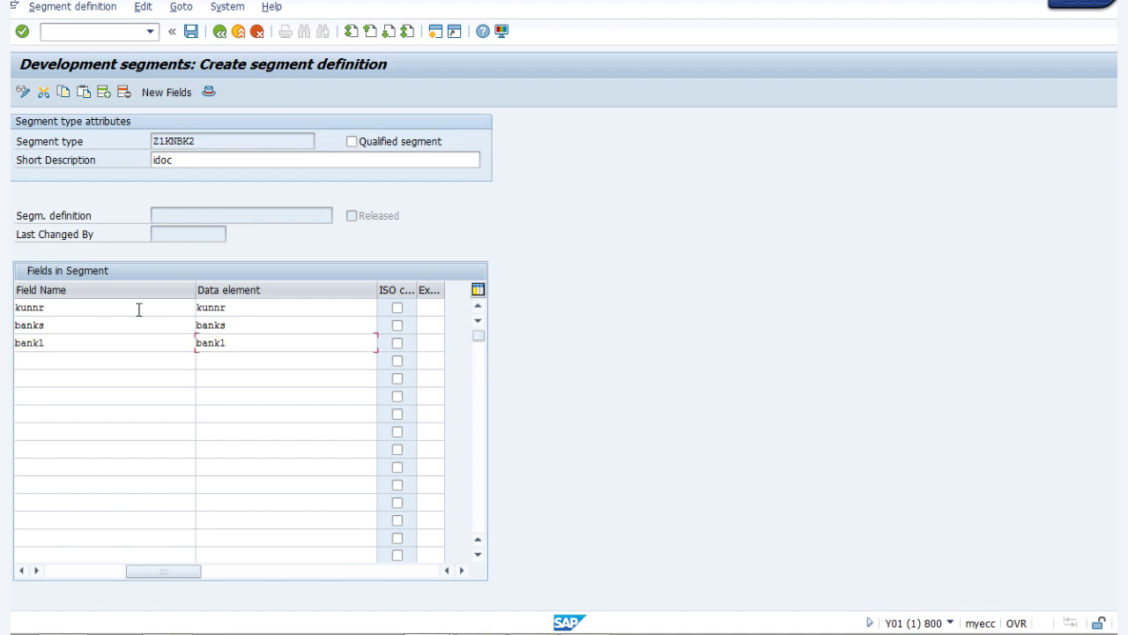
Save segment type Z1KNBK2 as a local object with the proposed responsible persons.
left_click(191, 30)
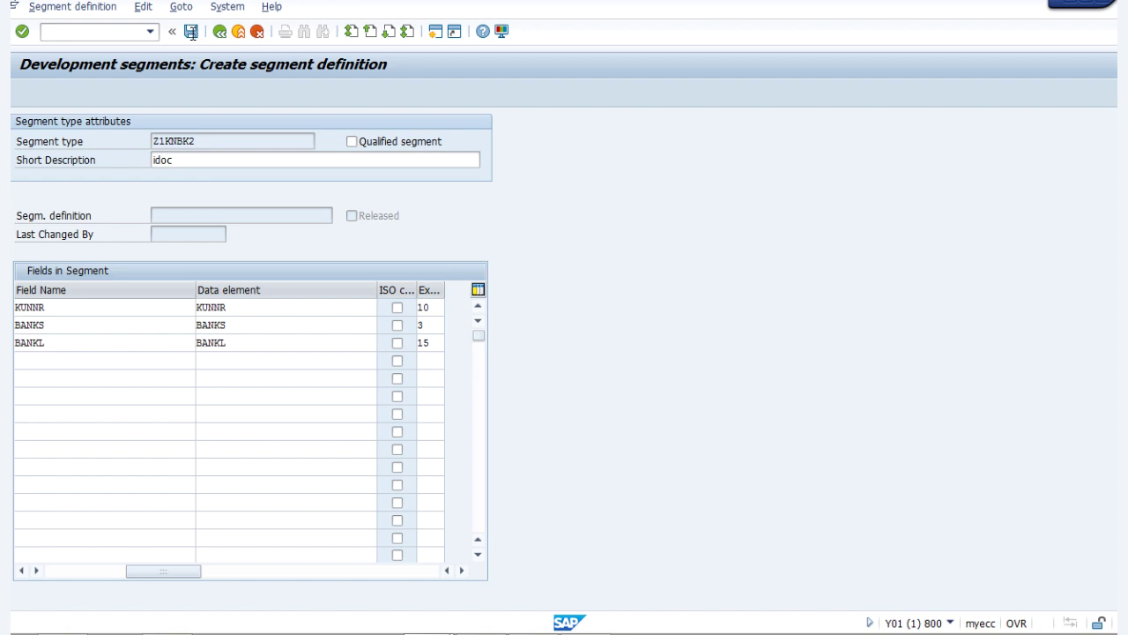
left_click(416, 272)
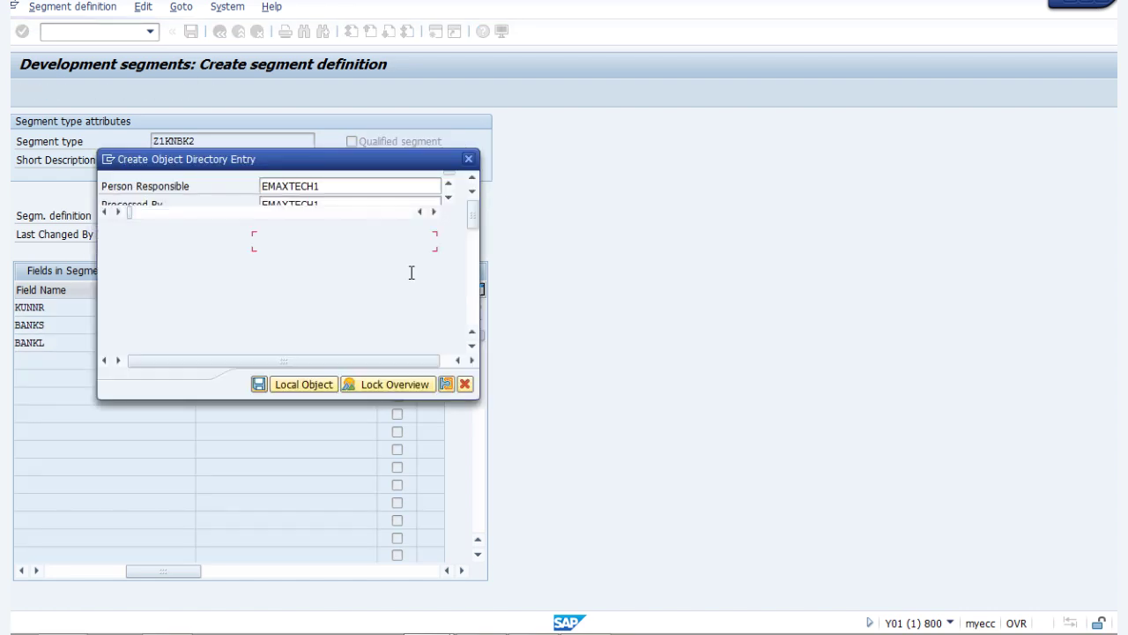
left_click(305, 389)
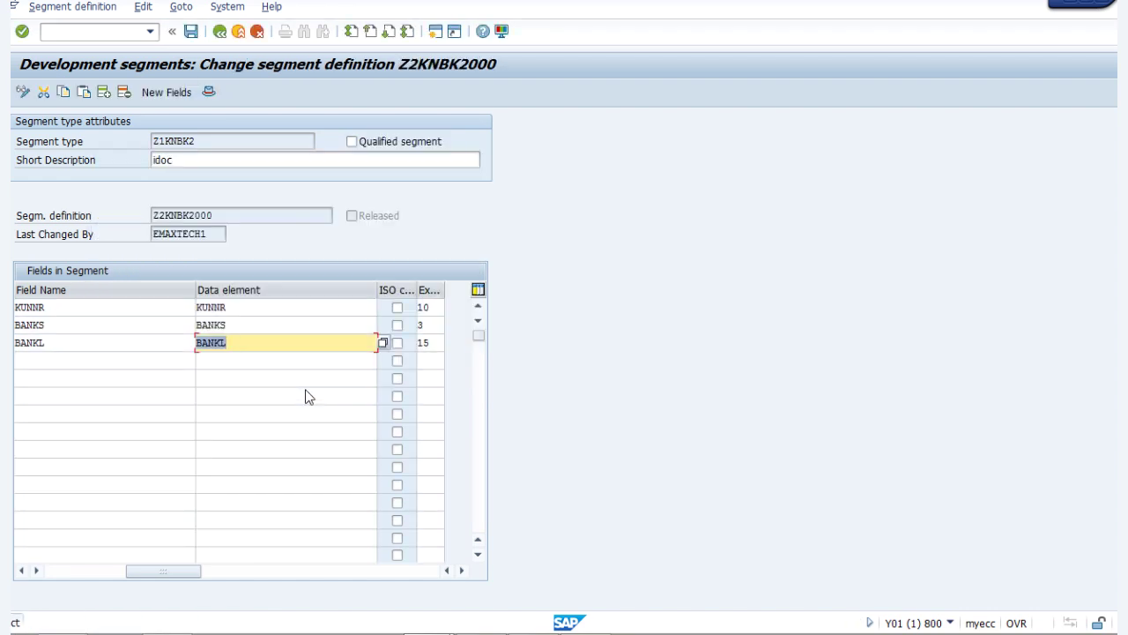
Go back to the segments initial screen and set the release for the Z1KNBK2 segment definition.
left_click(222, 37)
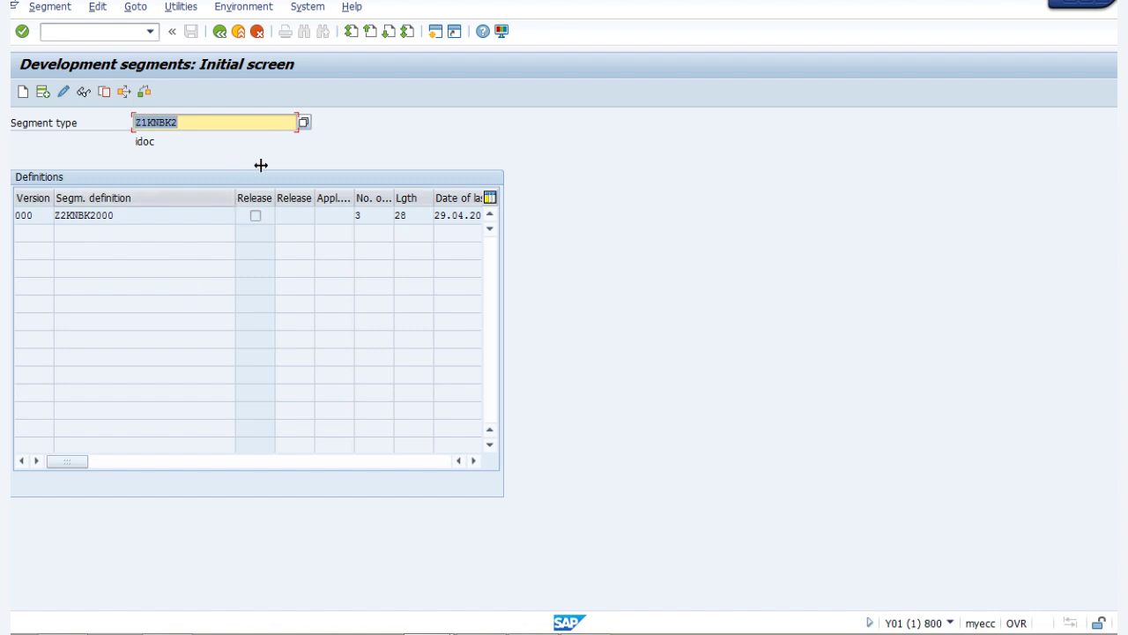
left_click(104, 8)
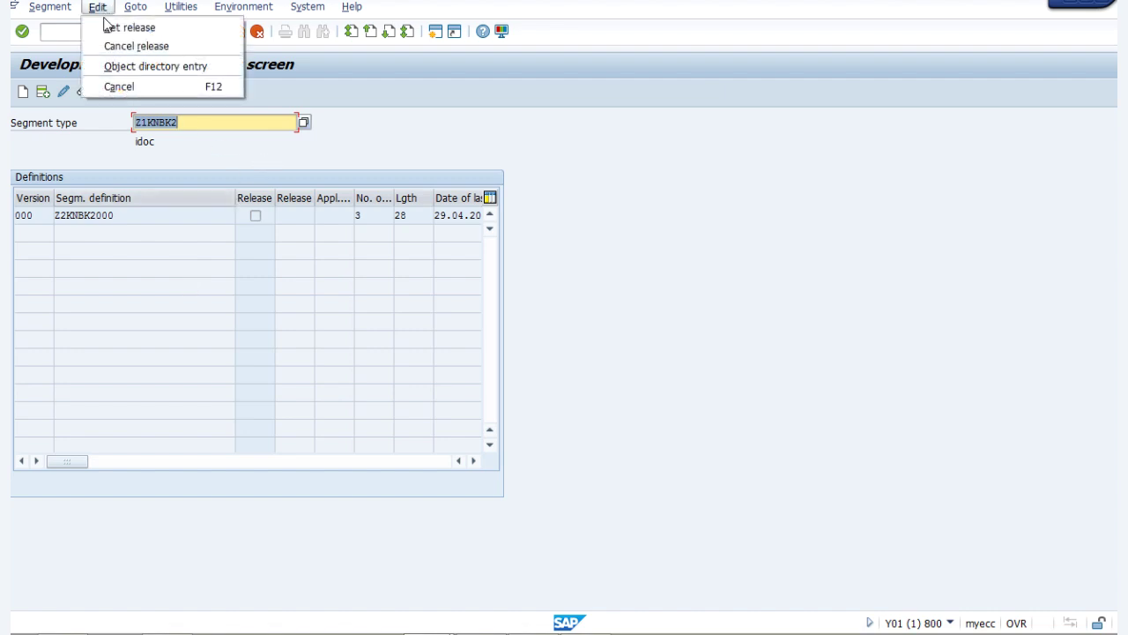
left_click(114, 28)
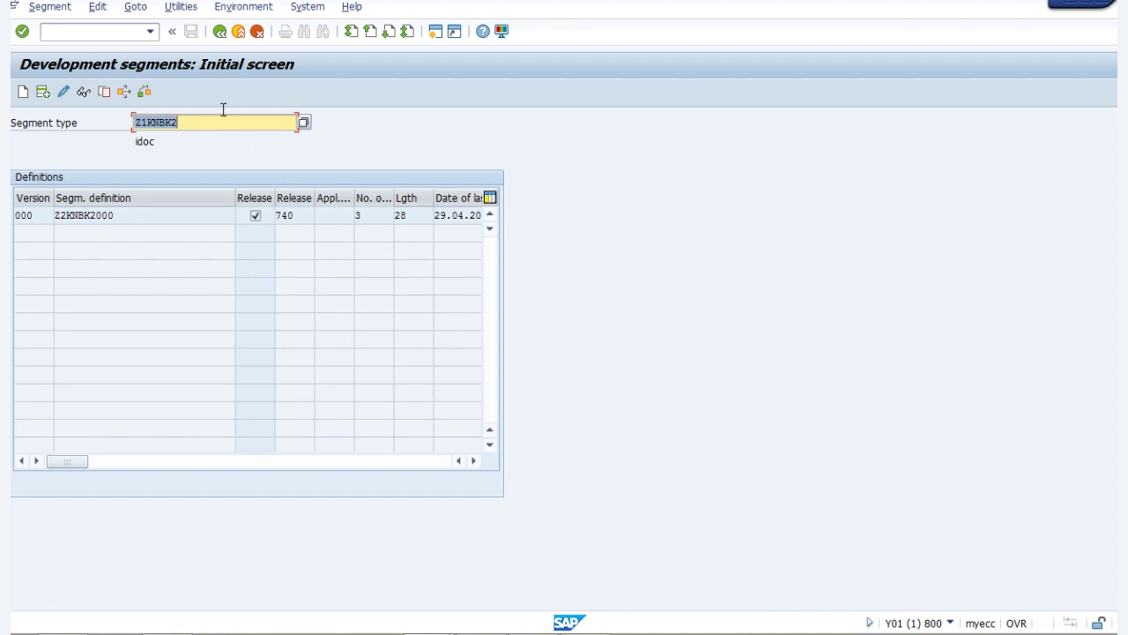
Leave the segment development screen and open transaction WE30 for developing IDoc types.
left_click(220, 39)
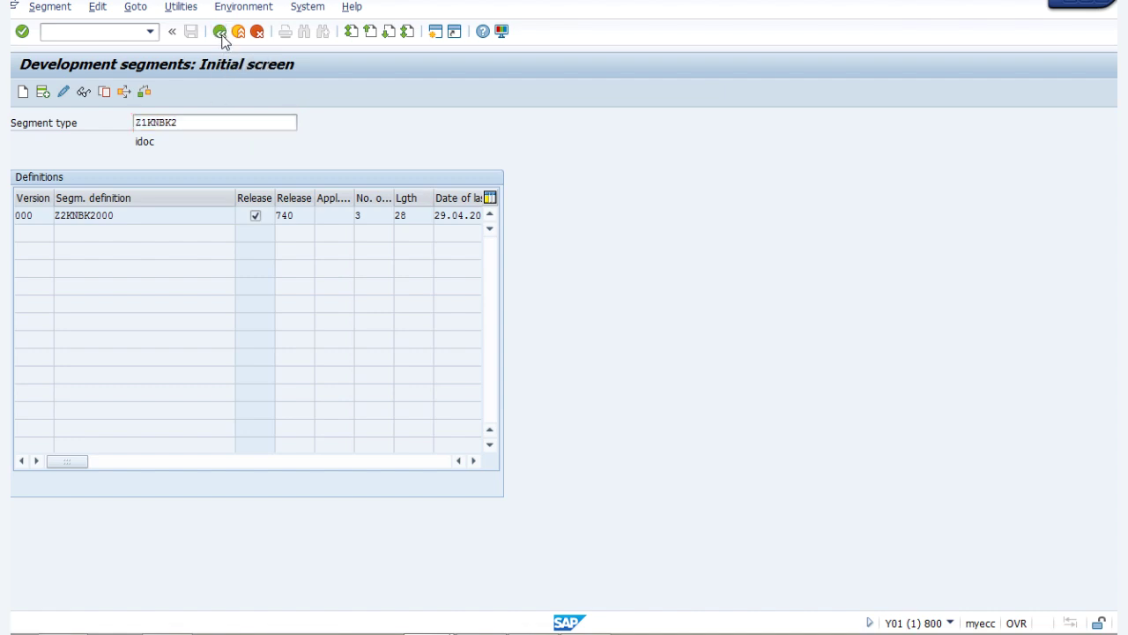
type("we30")
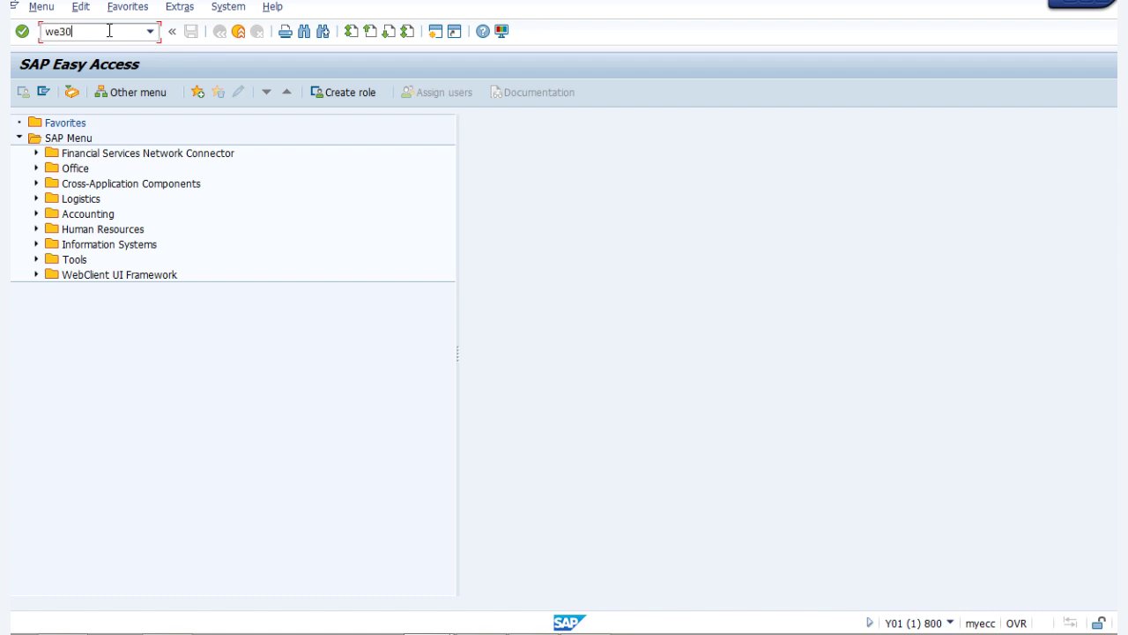
key("Return")
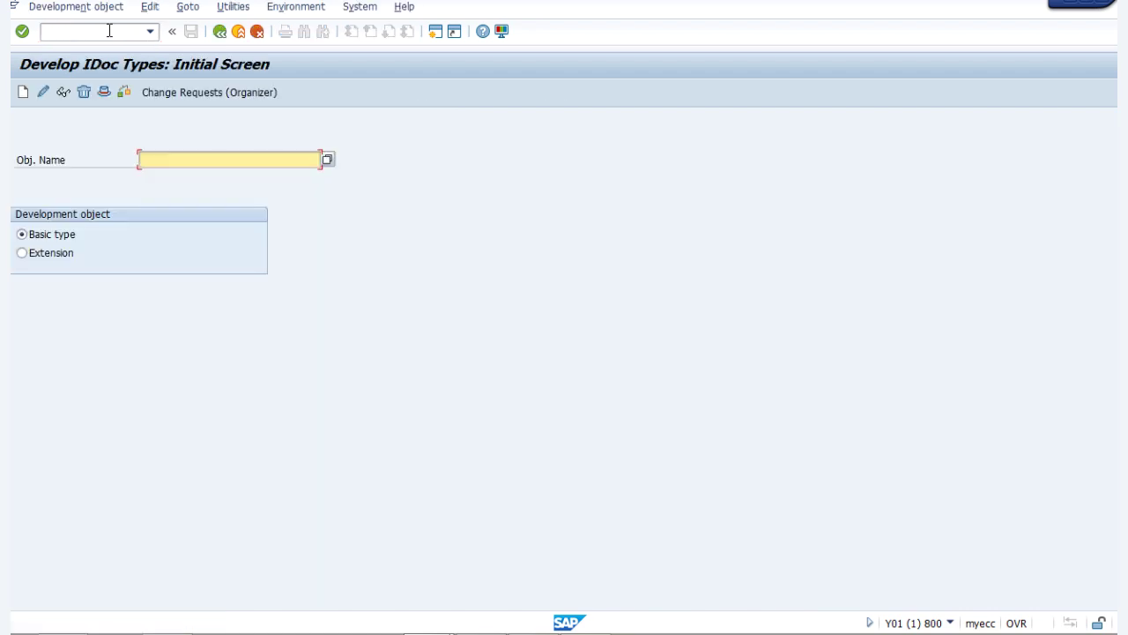
Create a new basic type ZDEBMAS05 with the description idoc, keeping the proposed responsible persons.
type("Z")
left_click(215, 172)
left_click(45, 92)
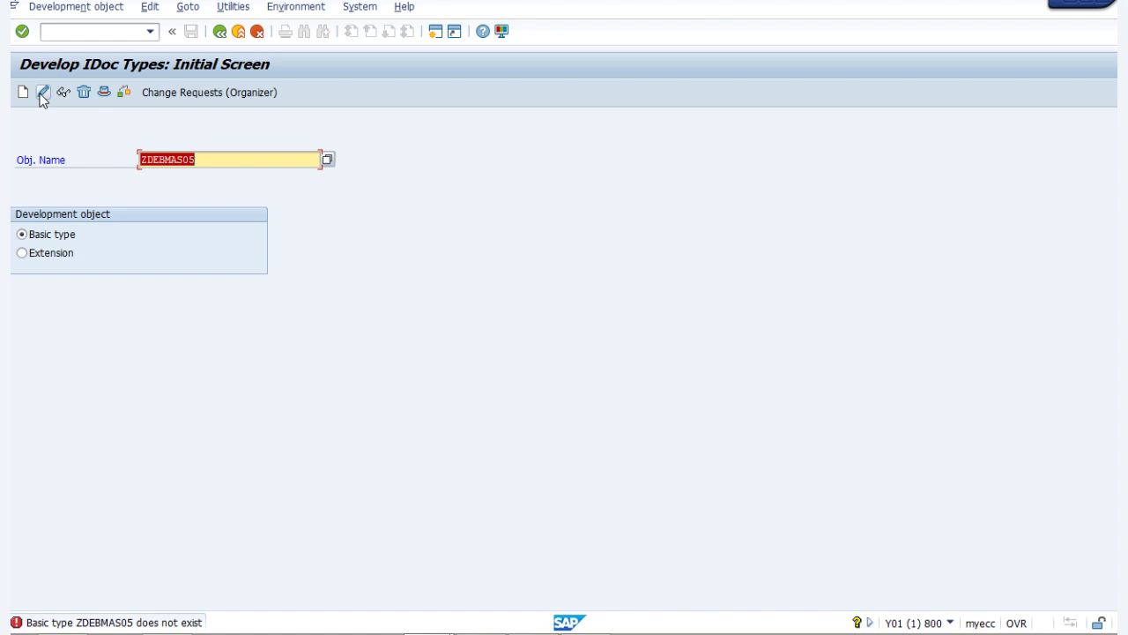
left_click(216, 162)
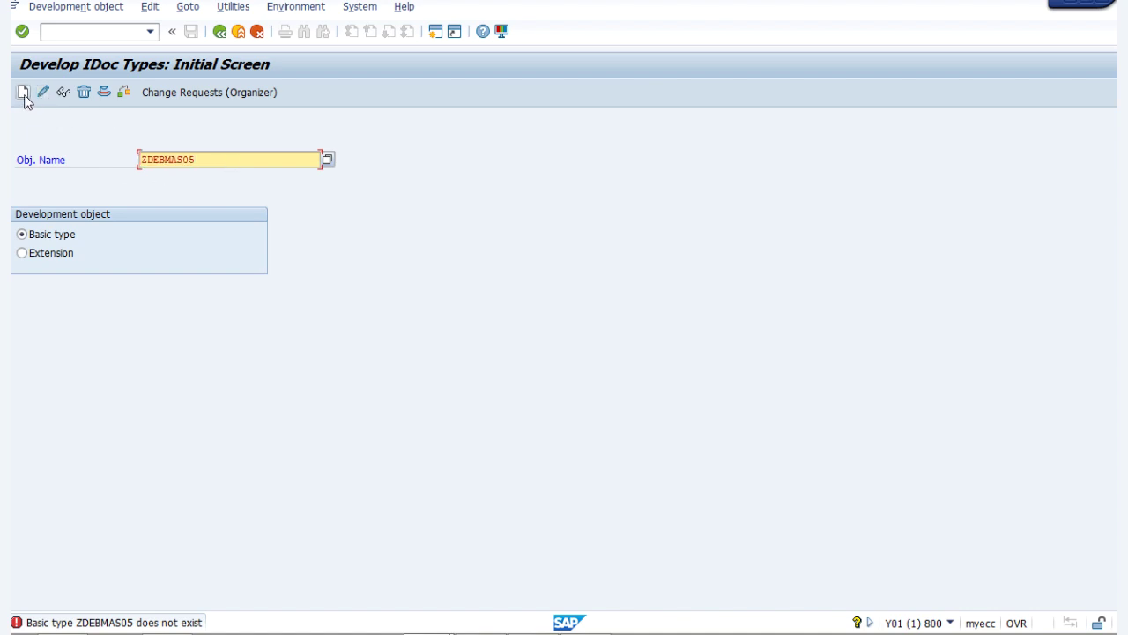
left_click(24, 93)
left_click(400, 457)
type("idoc")
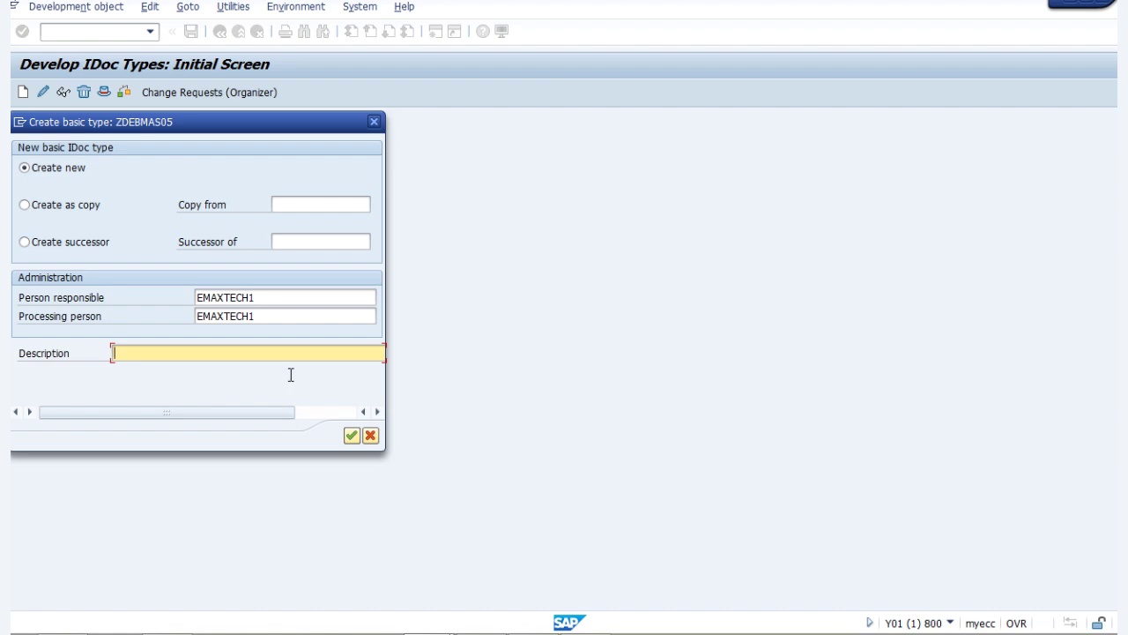
left_click(351, 435)
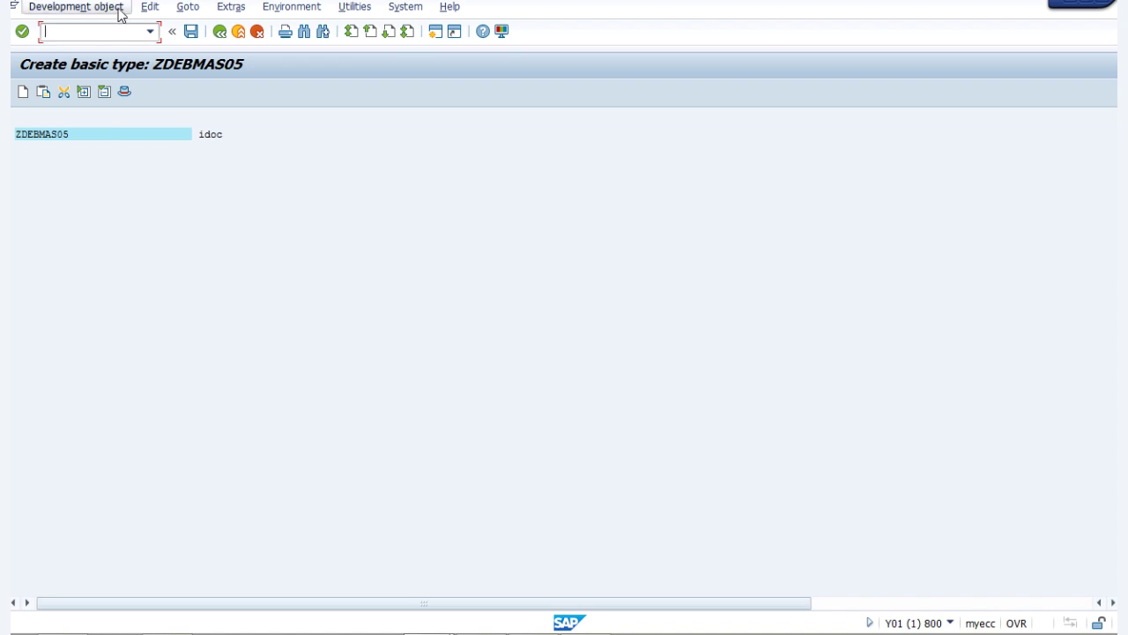
Start a new segment directly under ZDEBMAS05 and set its segment type to z1kna2.
left_click(63, 137)
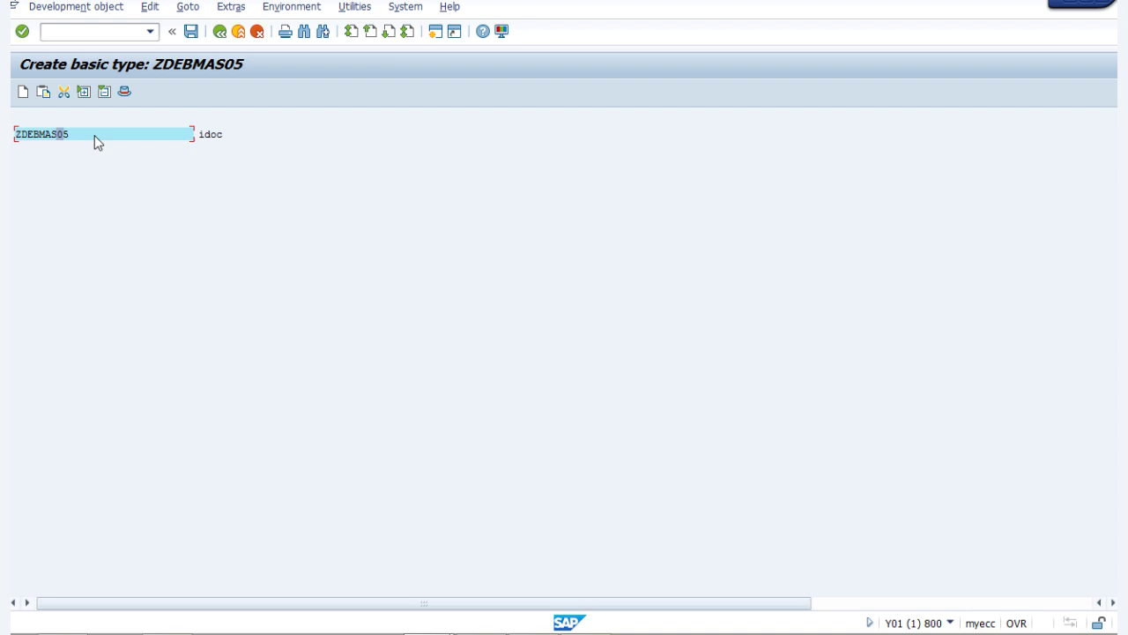
left_click(24, 95)
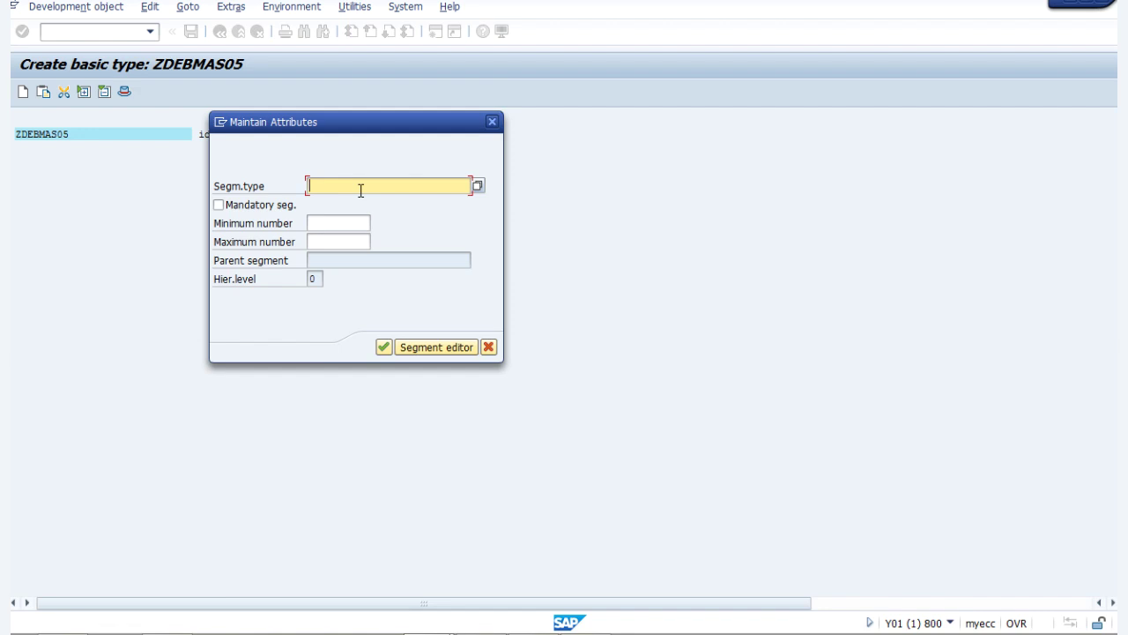
left_click(360, 189)
key("Down")
key("Down")
key("Return")
Make the z1kna2 segment mandatory with minimum number 1 and maximum number 1, and add it to the basic type.
left_click(223, 208)
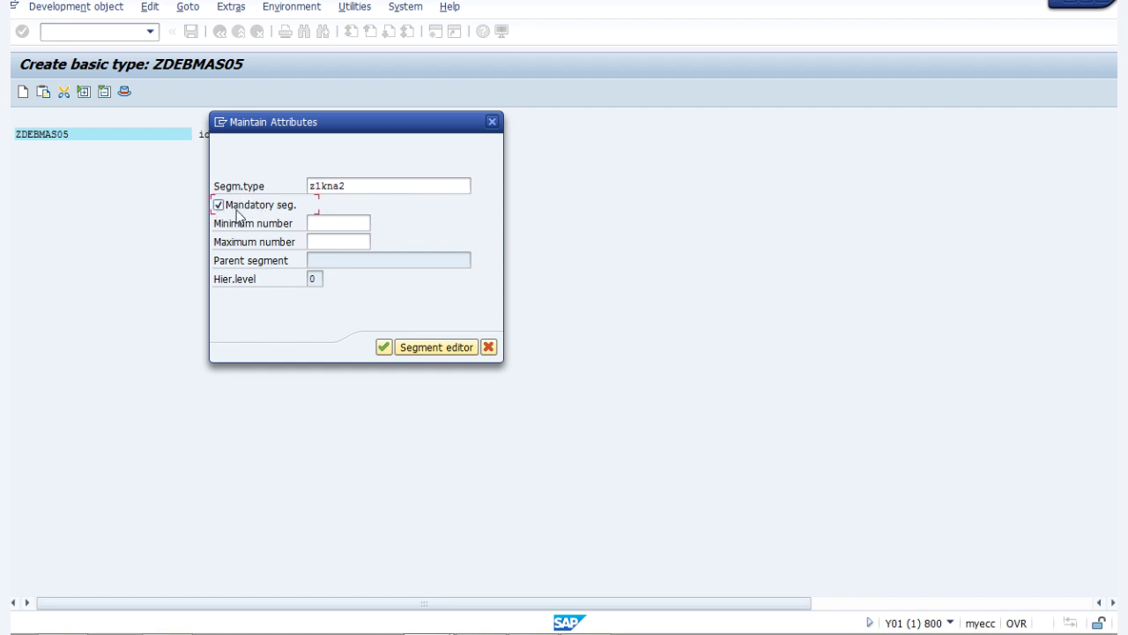
left_click(329, 225)
type("1")
left_click(340, 246)
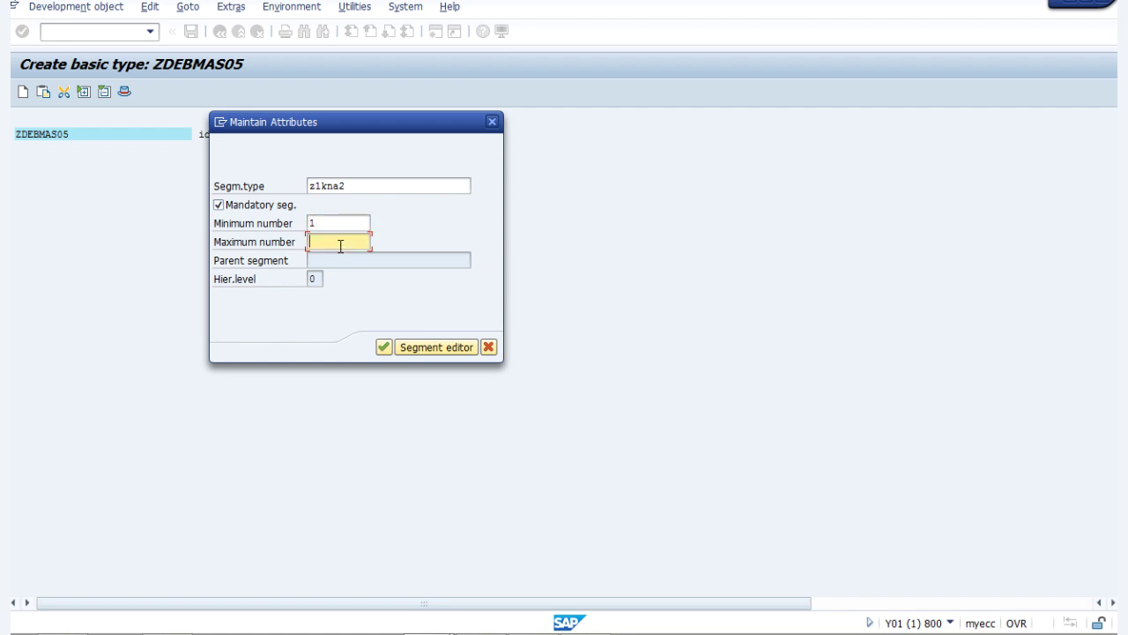
type("1")
left_click(383, 347)
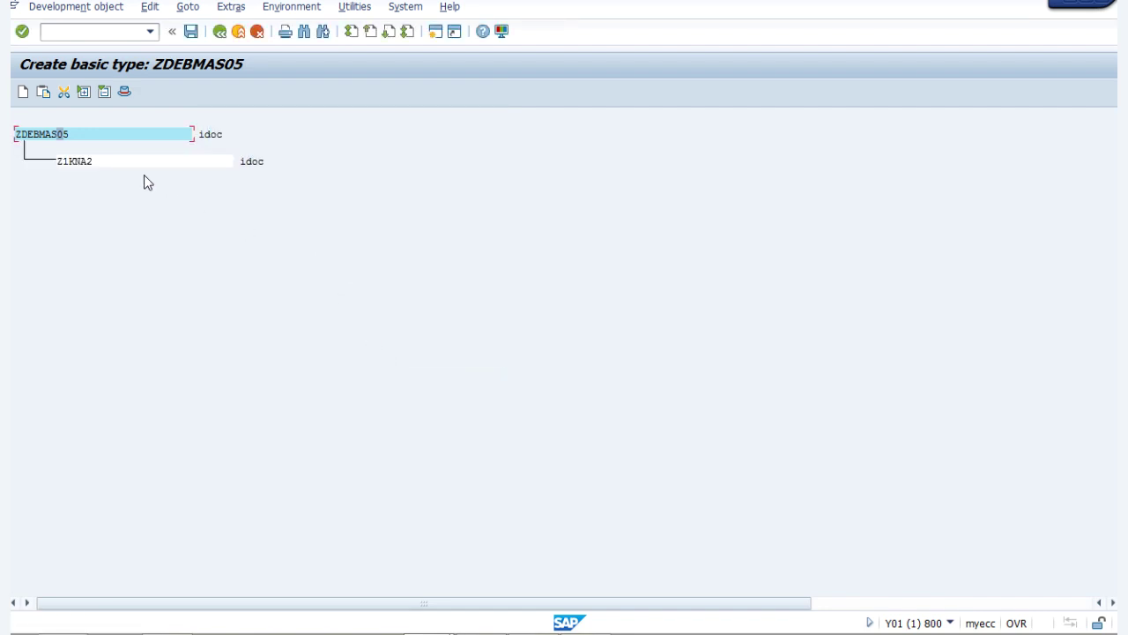
Start a child segment below Z1KNA2 and set its segment type to Z1KNBK2.
left_click(177, 160)
left_click(26, 90)
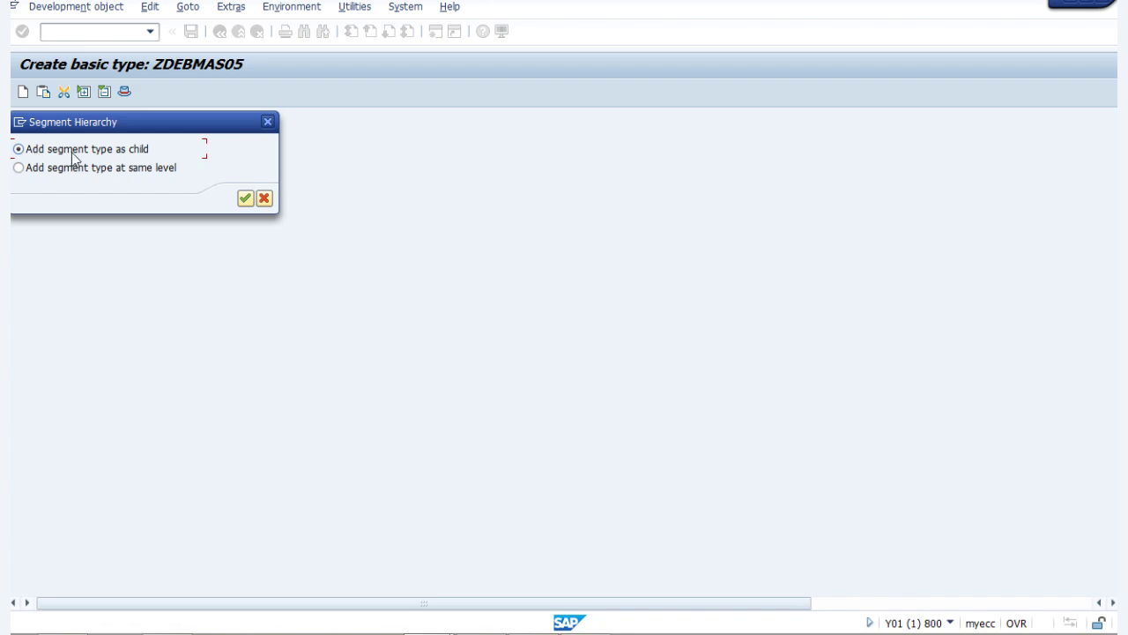
left_click(245, 197)
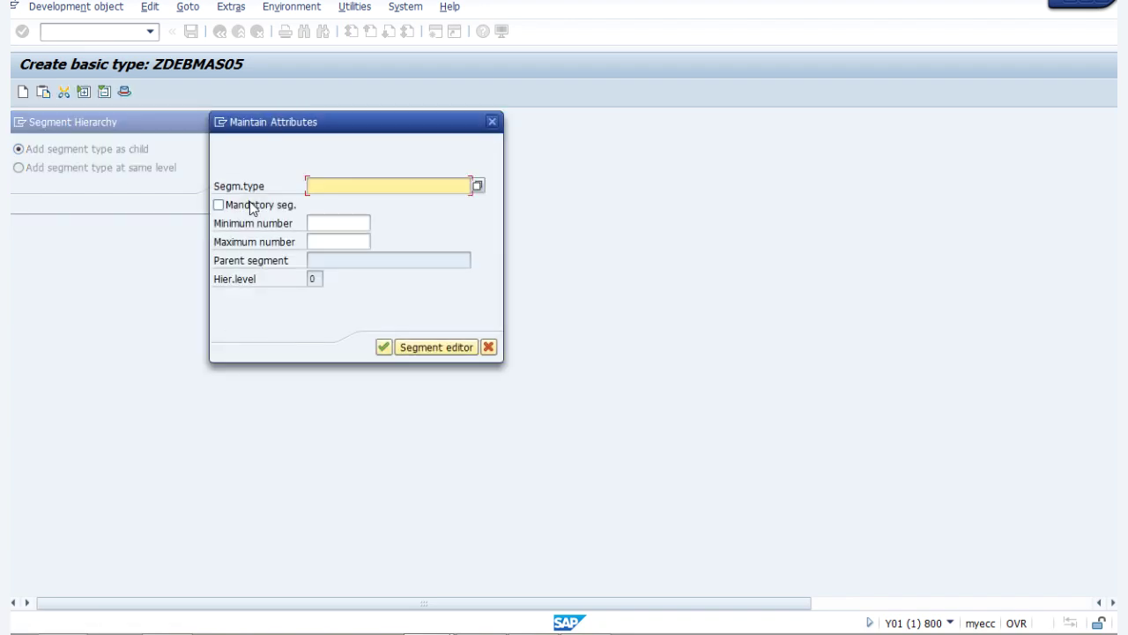
type("z")
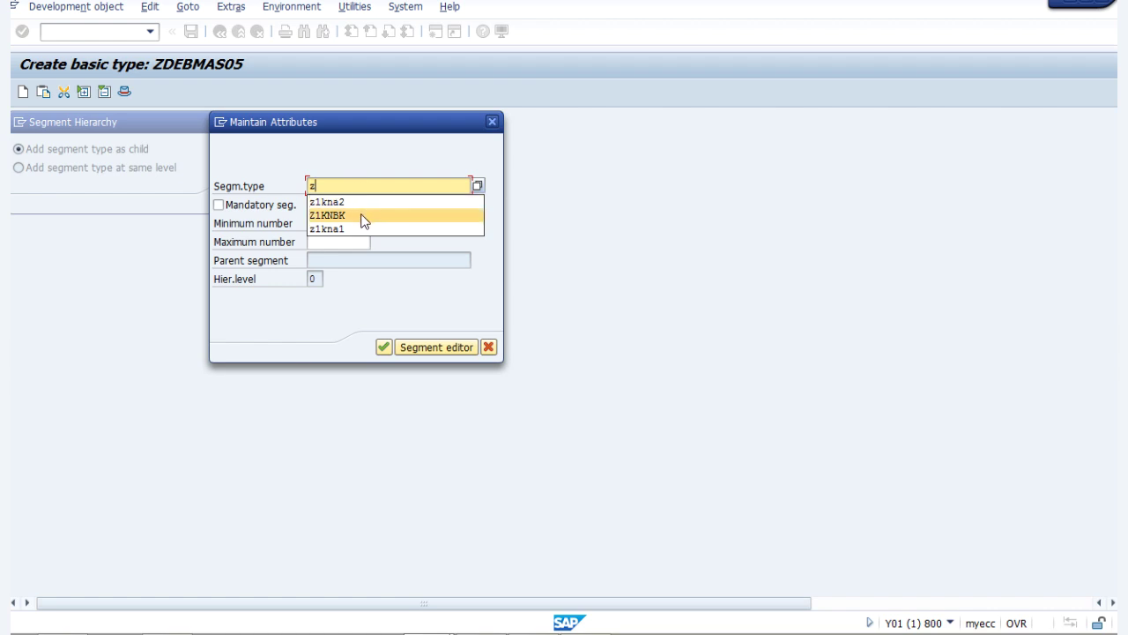
left_click(362, 215)
type("2")
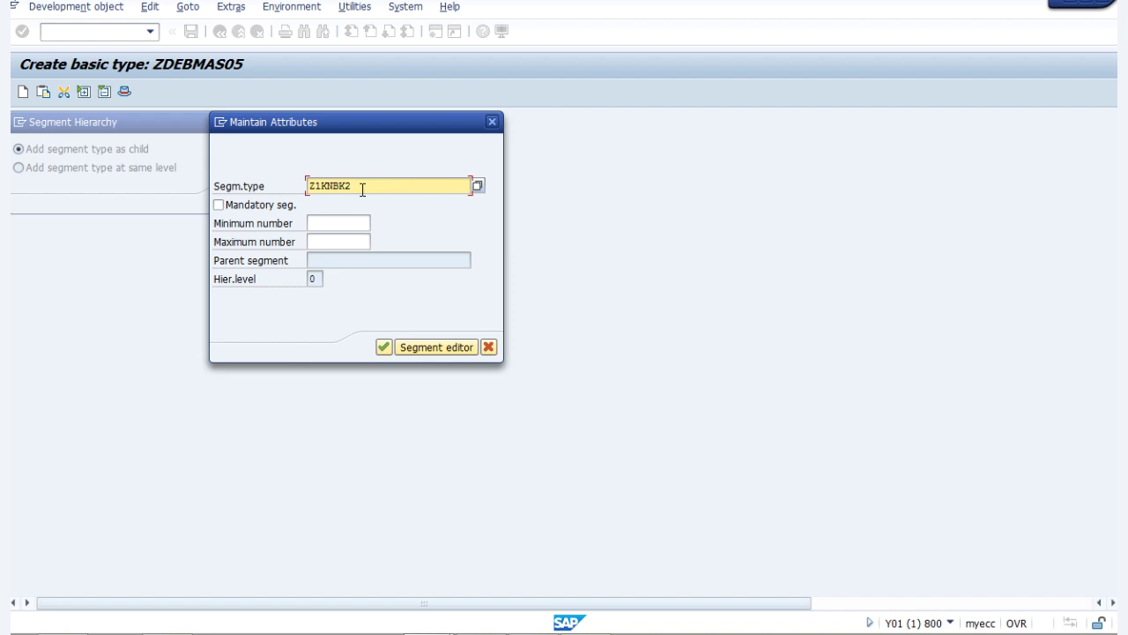
Make the Z1KNBK2 segment mandatory with minimum number 1 and maximum number 99999, and add it to the hierarchy.
left_click(218, 204)
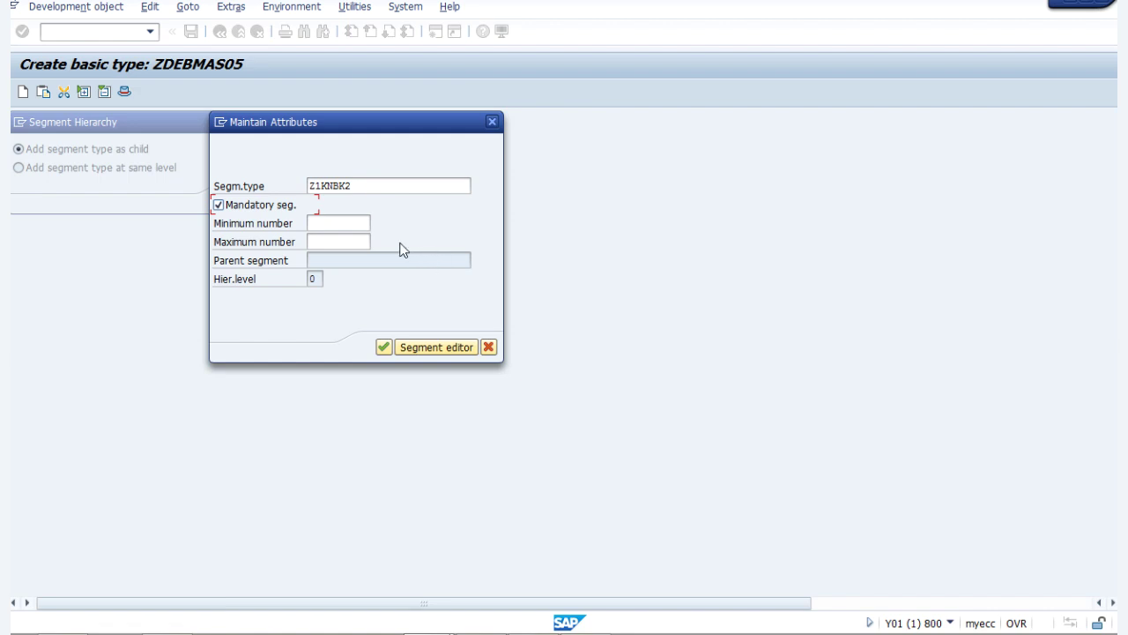
left_click(363, 222)
type("1")
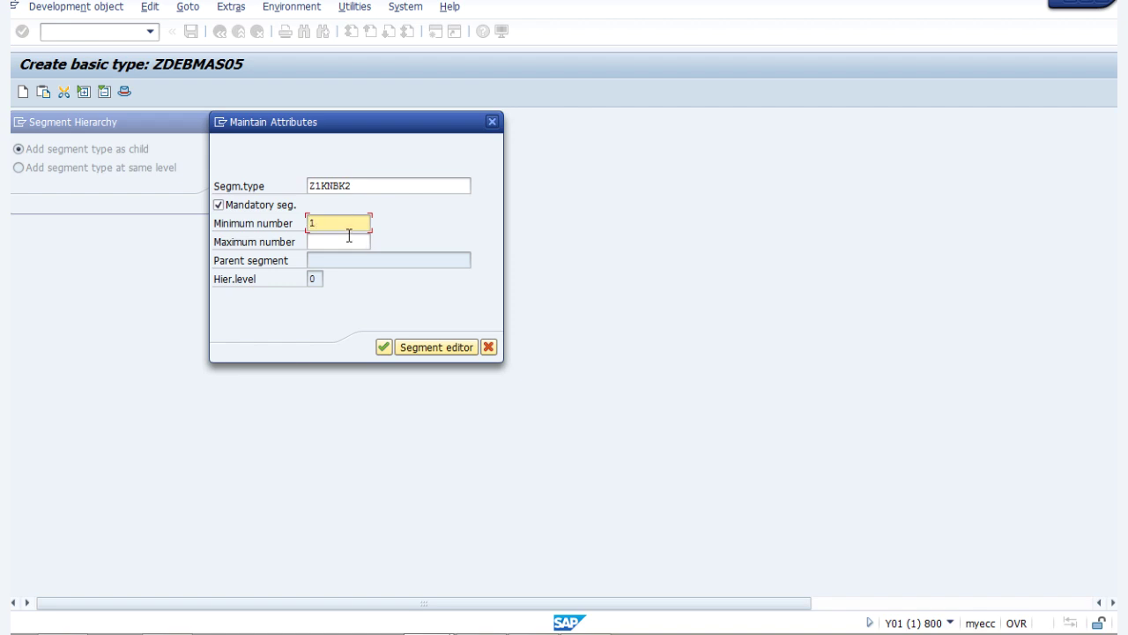
left_click(349, 240)
type("99999")
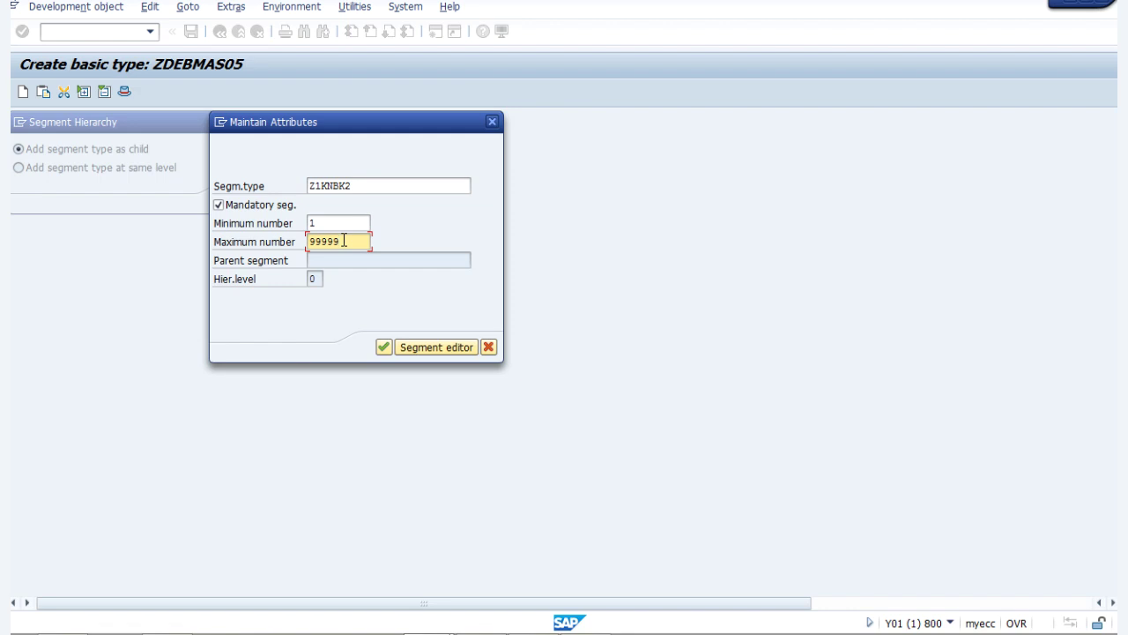
left_click(383, 347)
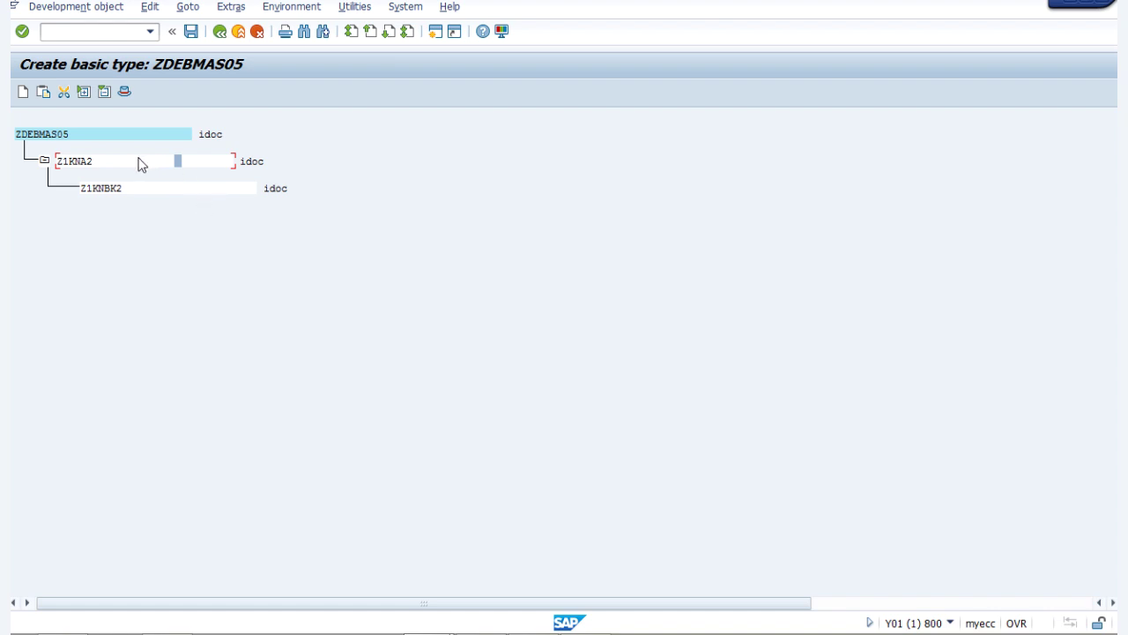
left_click(47, 132)
left_click(73, 161)
left_click(97, 187)
left_click(120, 162)
Save the basic type ZDEBMAS05 with its segment hierarchy.
left_click(219, 33)
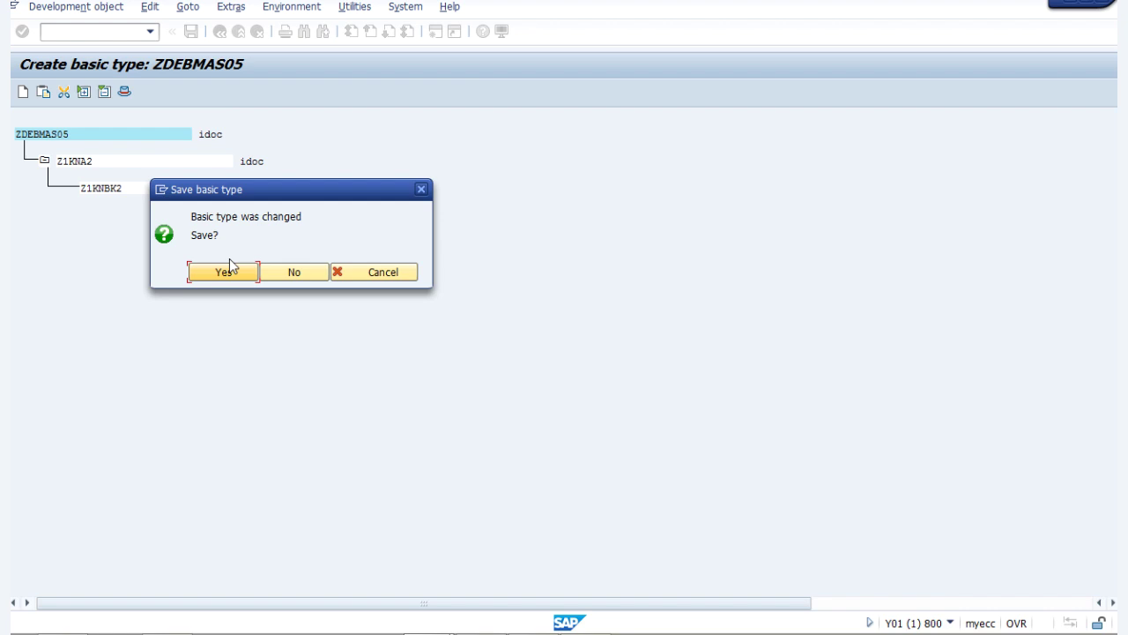
left_click(353, 271)
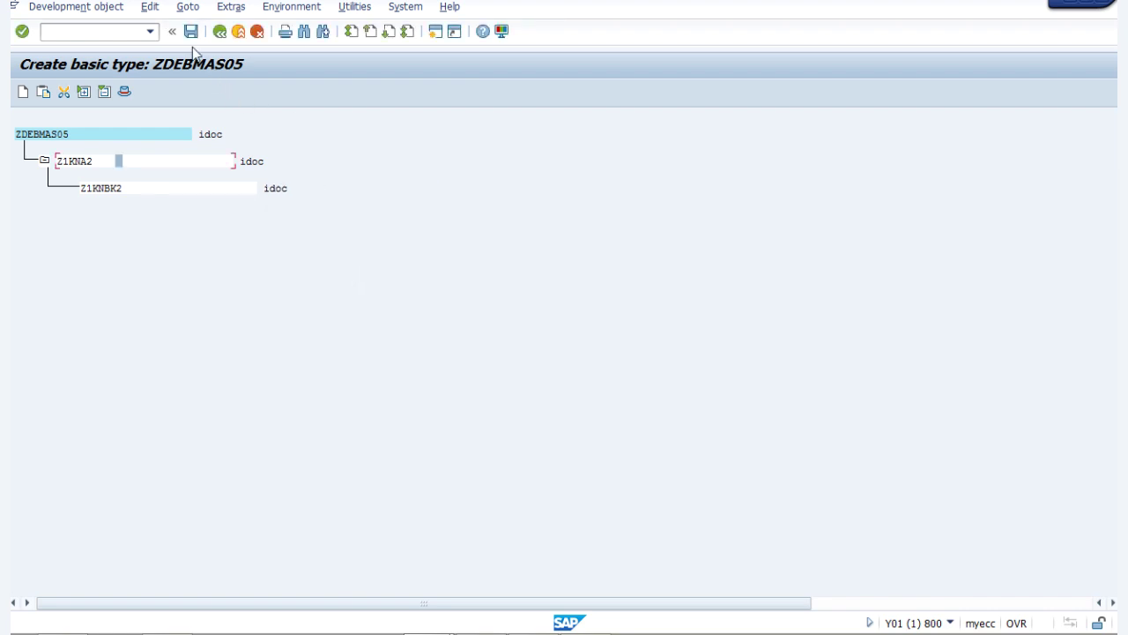
left_click(191, 32)
left_click(303, 374)
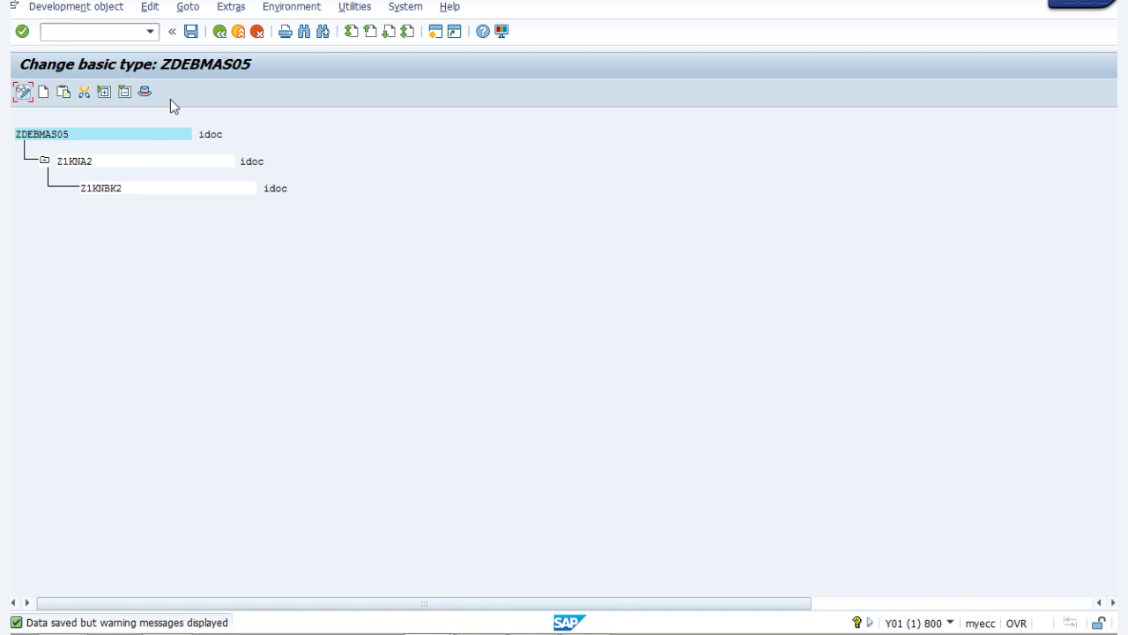
Return to the SAP Easy Access screen and open transaction WE81 for logical message types.
left_click(227, 33)
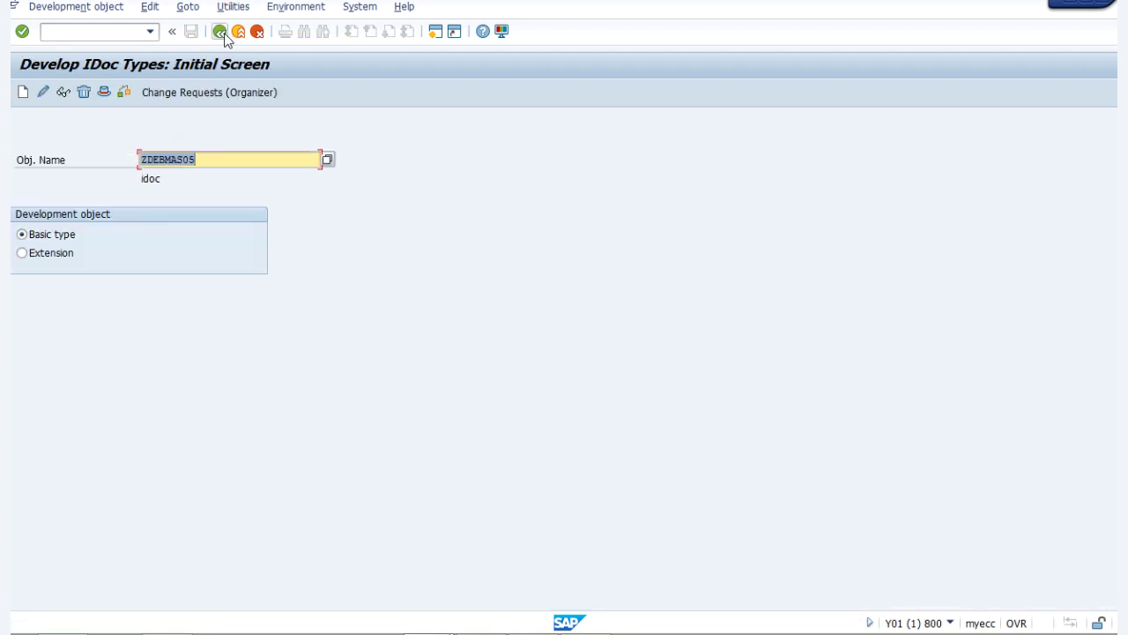
left_click(225, 35)
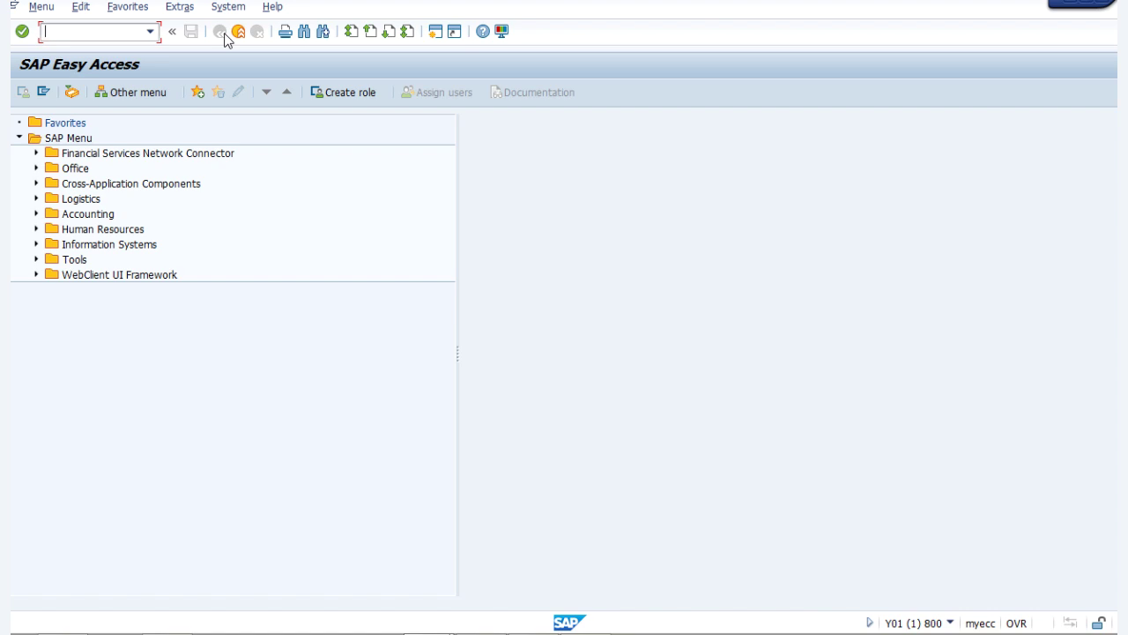
type("we81")
key("Return")
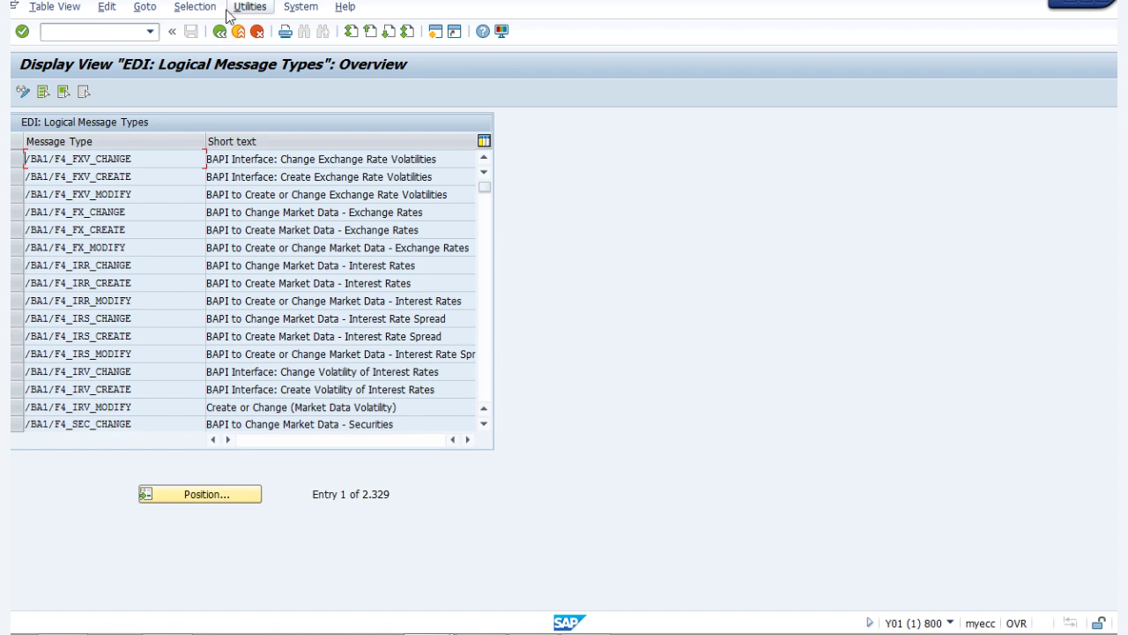
Start a new logical message type entry and name it ZCUST_MSG1.
key("F5")
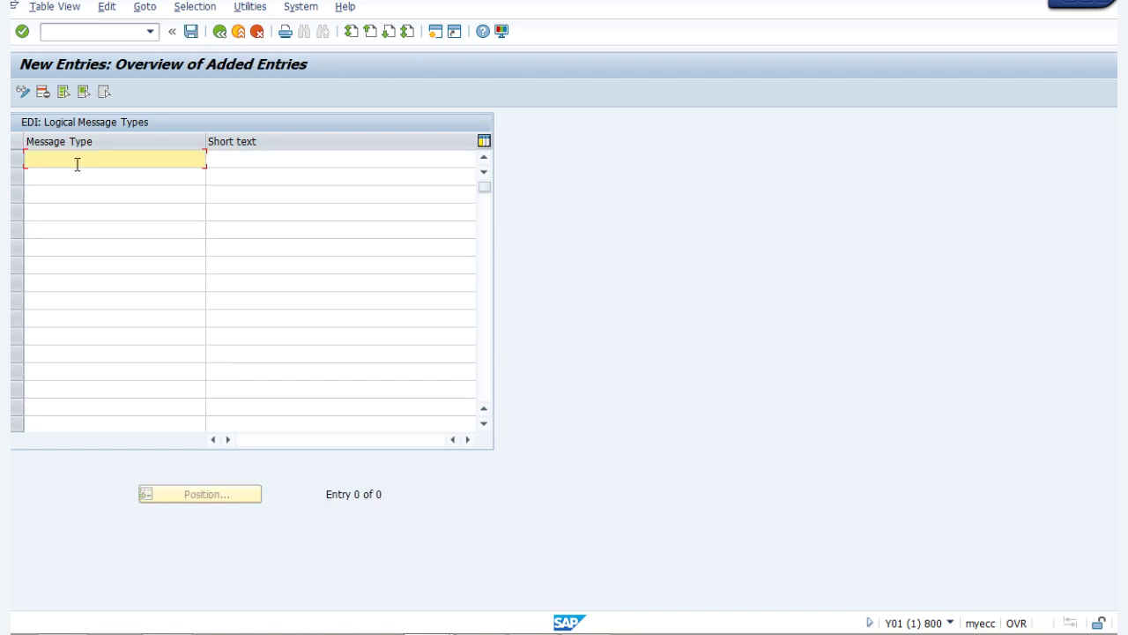
type("Z")
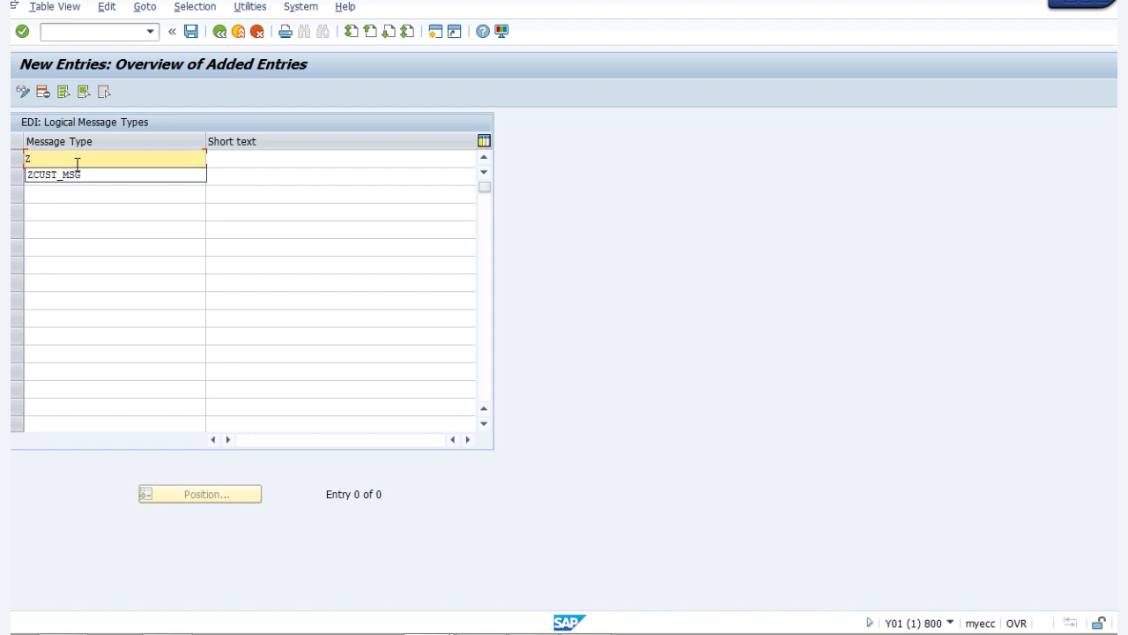
key("Down")
key("Return")
type("1")
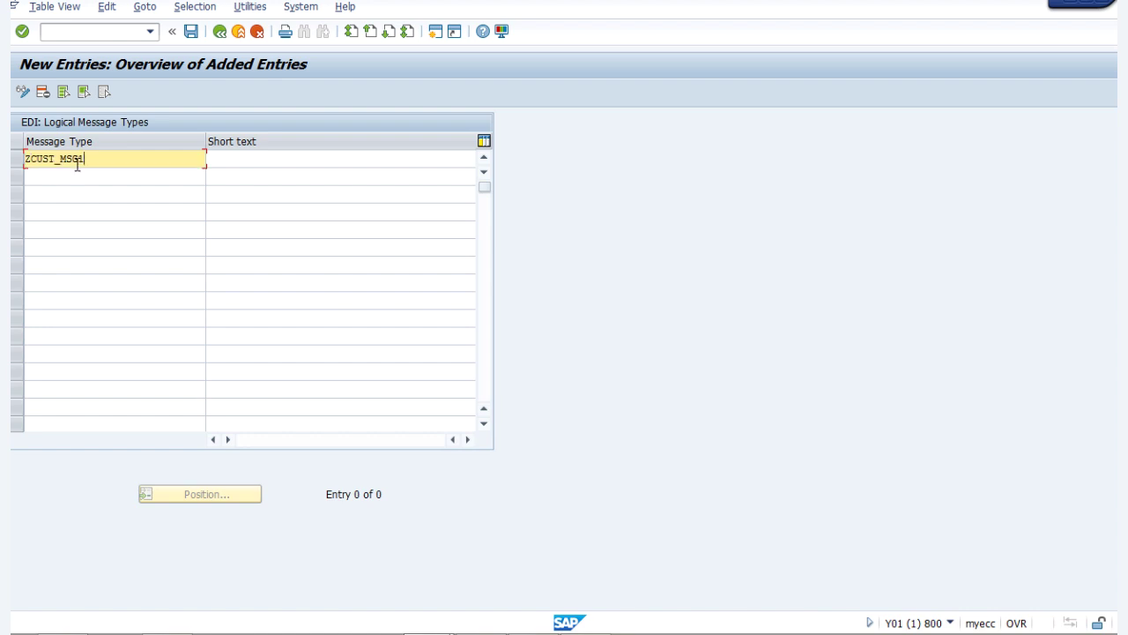
Give the message type ZCUST_MSG1 the short text Example message and save it in the proposed workbench request.
left_click(239, 155)
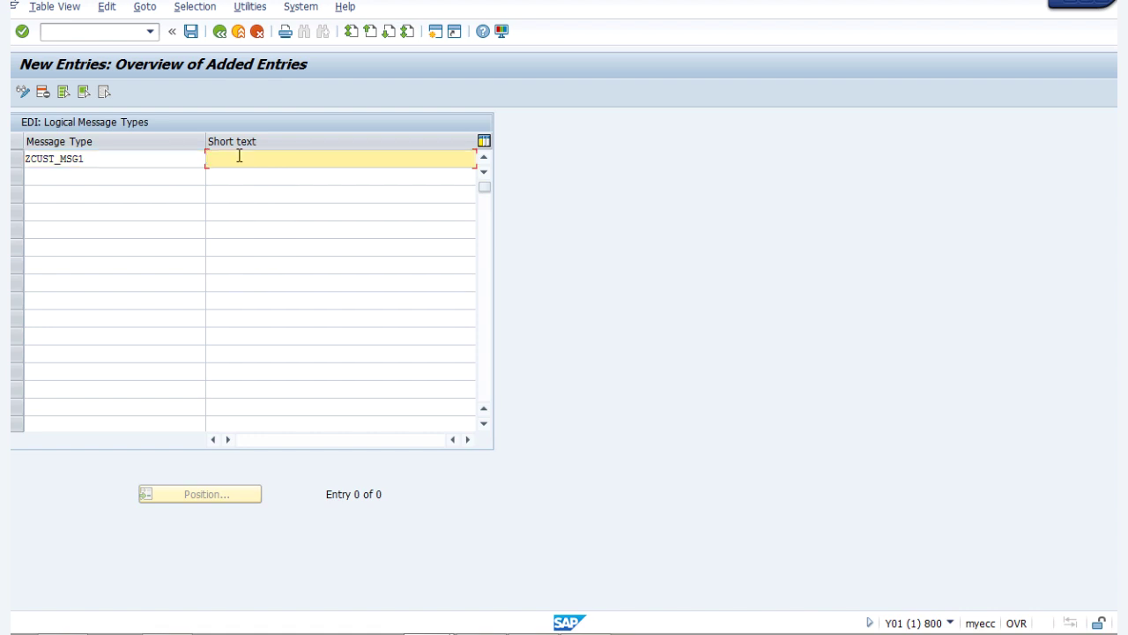
type("Example mesage")
key("BackSpace")
key("BackSpace")
type("ssage")
left_click(192, 34)
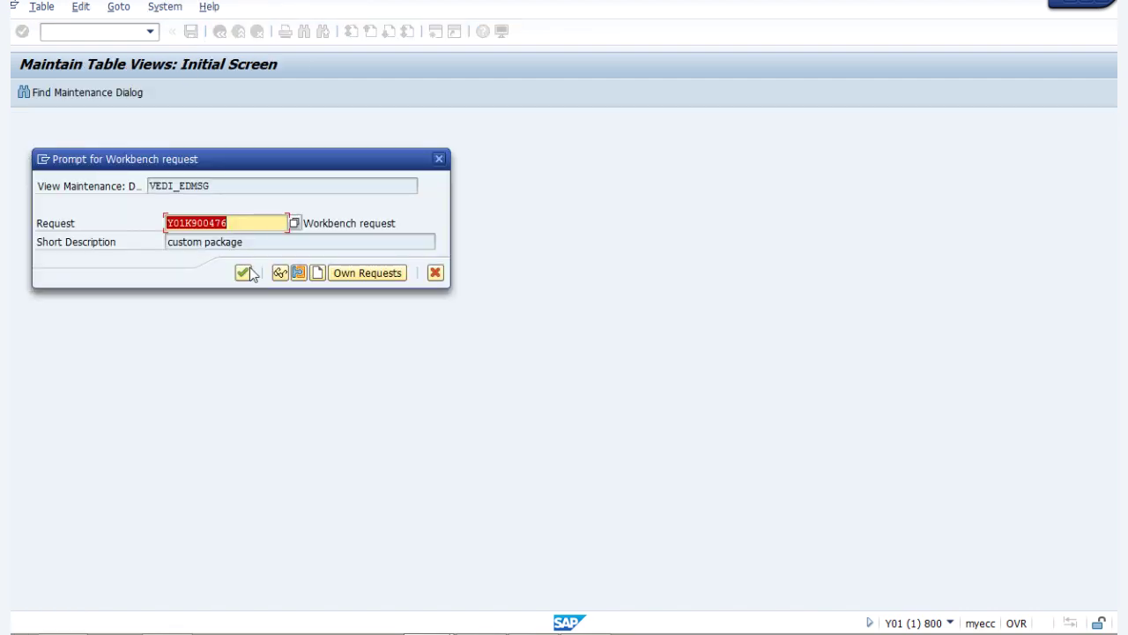
left_click(240, 275)
Copy the message type name ZCUST_MSG1 and open transaction WE82 in change mode.
left_click_drag(92, 158, 35, 164)
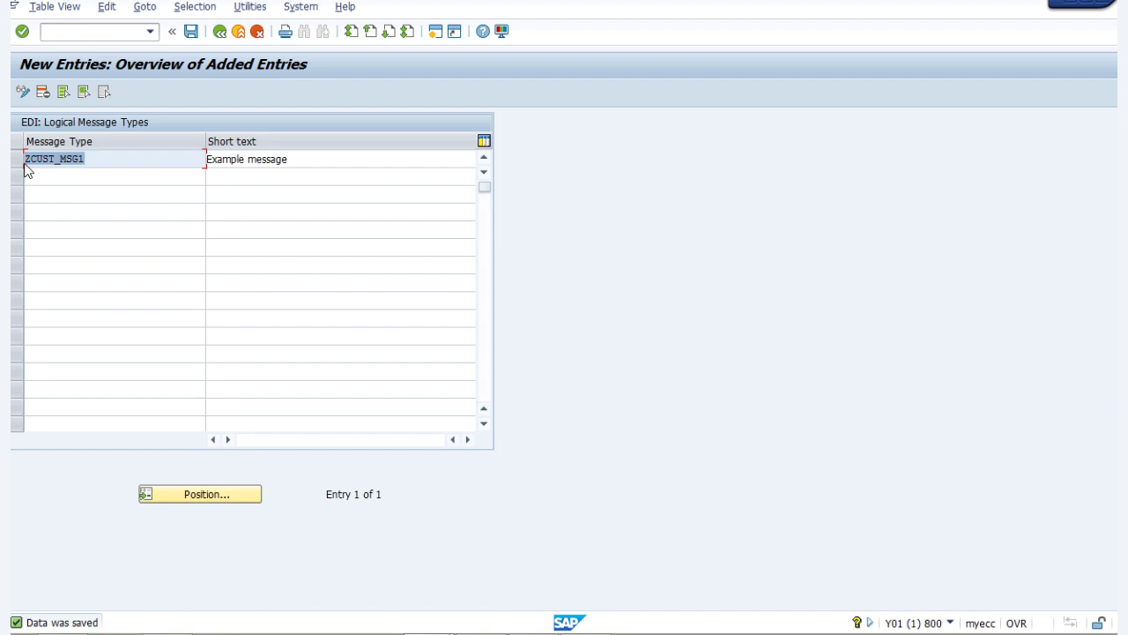
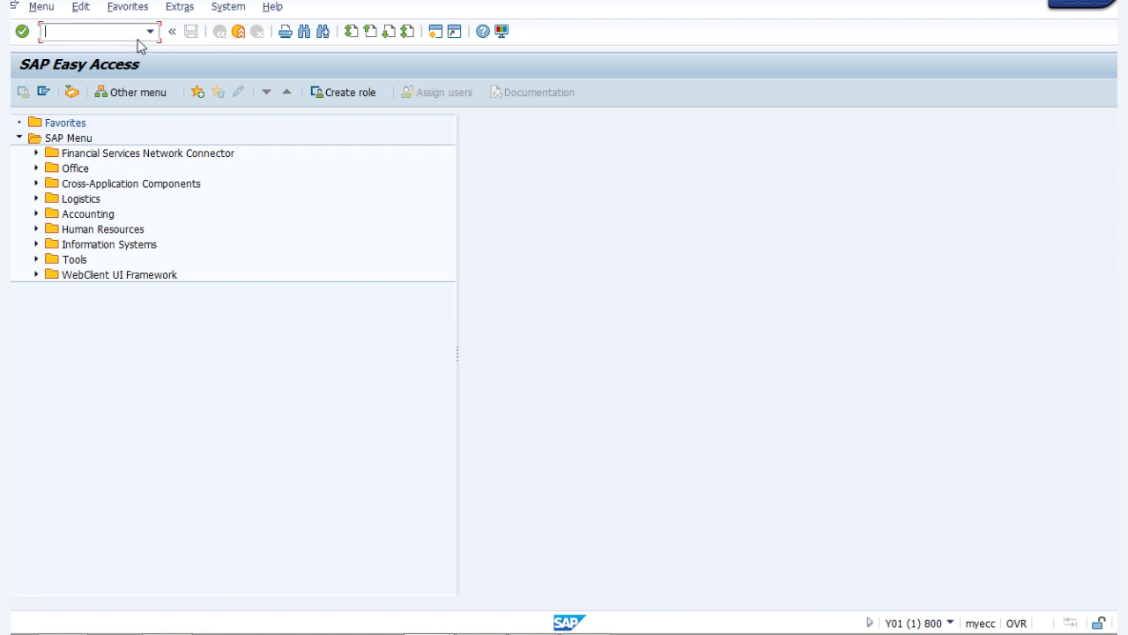
type("we82")
key("Return")
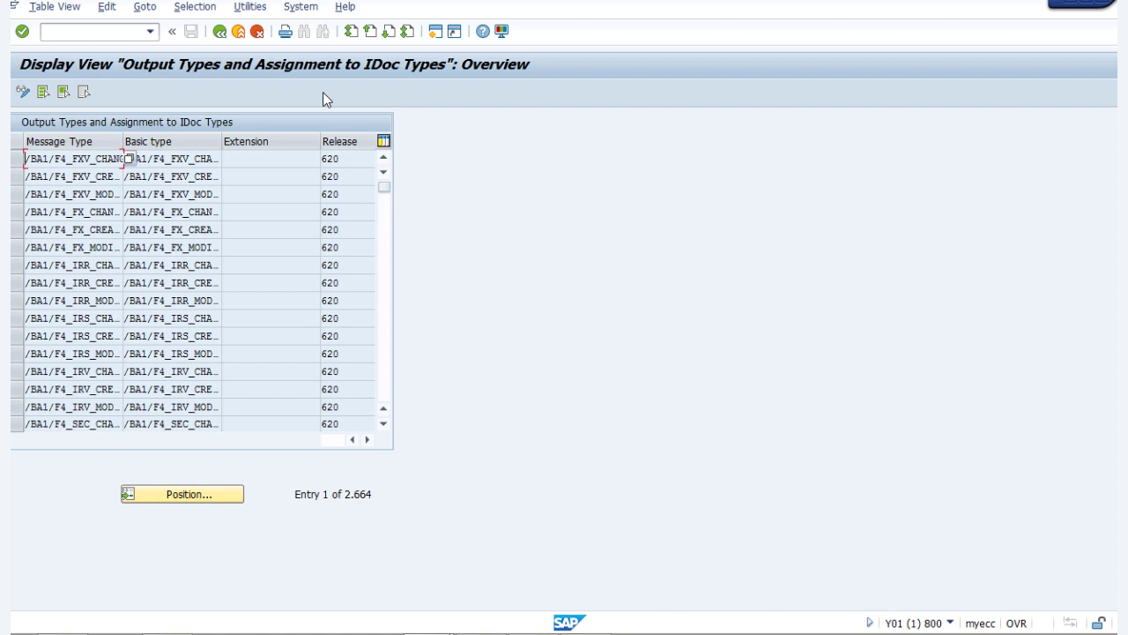
left_click(23, 92)
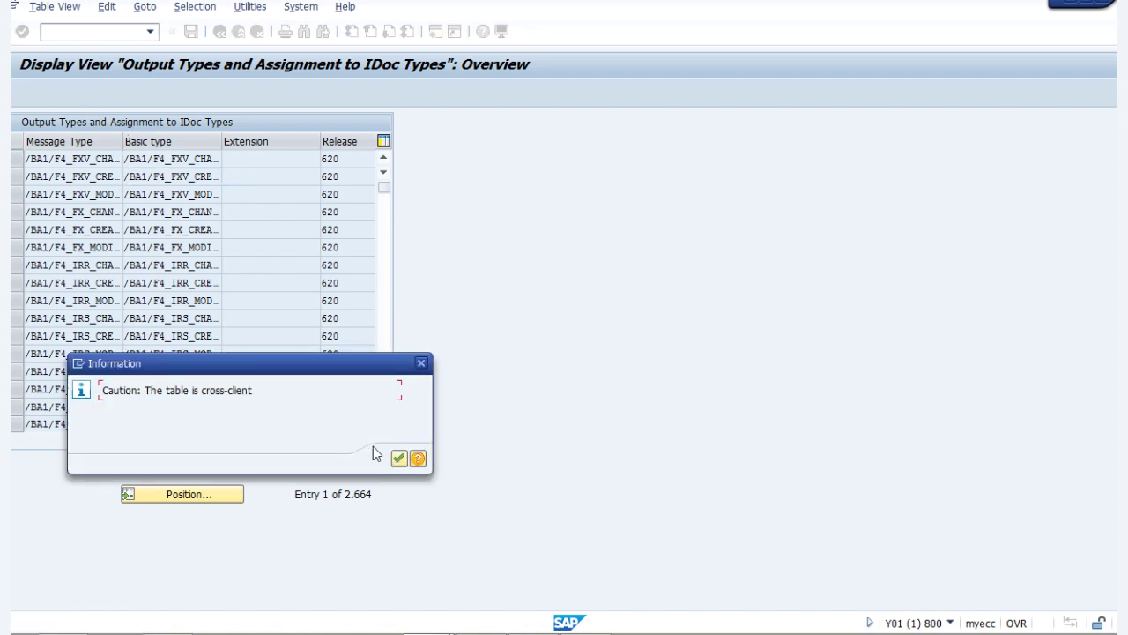
left_click(399, 459)
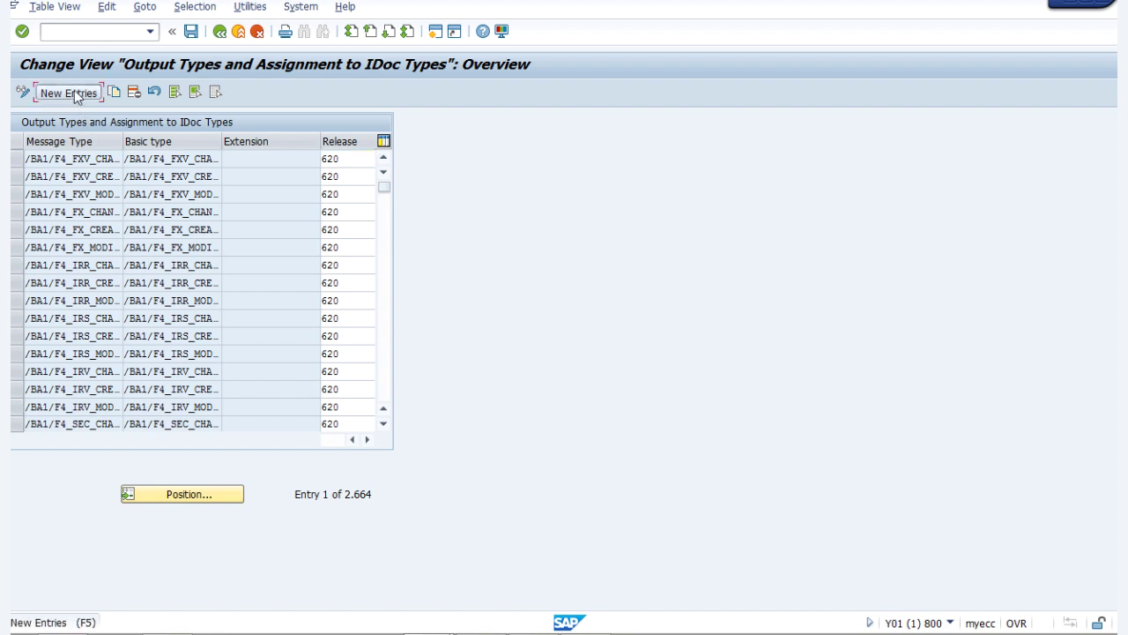
Start a new output type assignment linking message type ZCUST_MSG1 to basic type ZDEBMAS05.
left_click(71, 91)
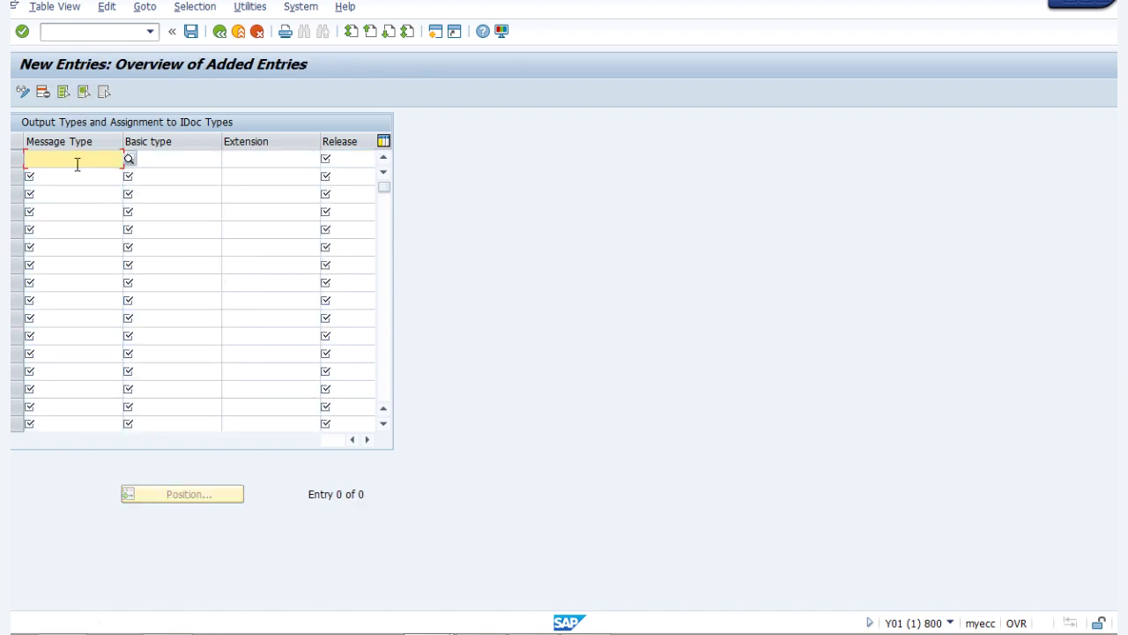
type("ZCUST_MSG1")
left_click(176, 161)
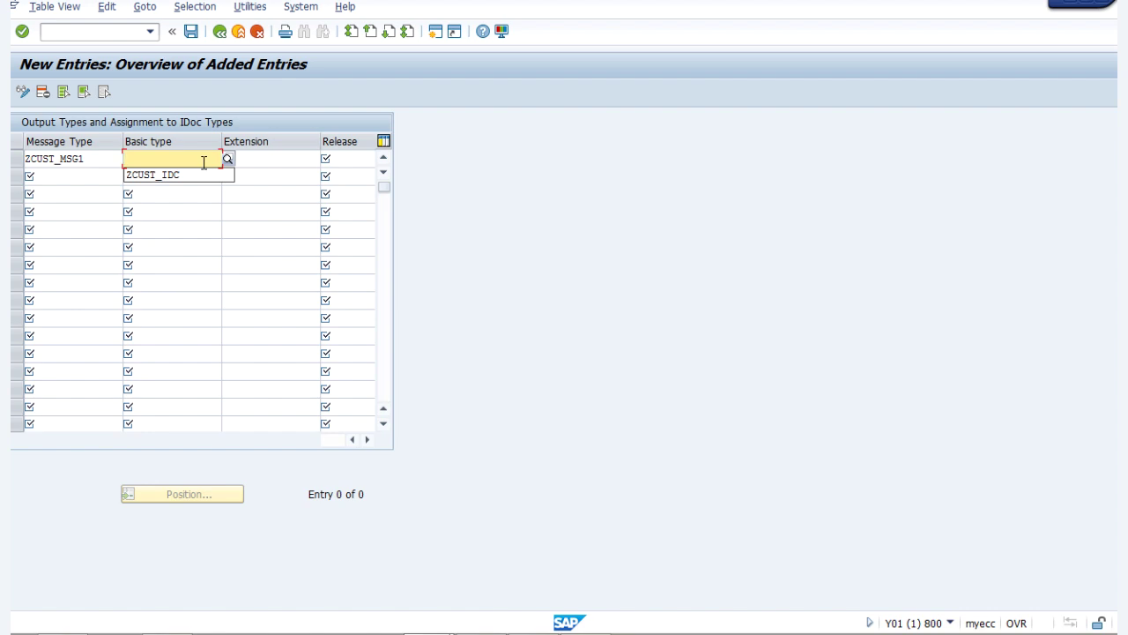
type("zD")
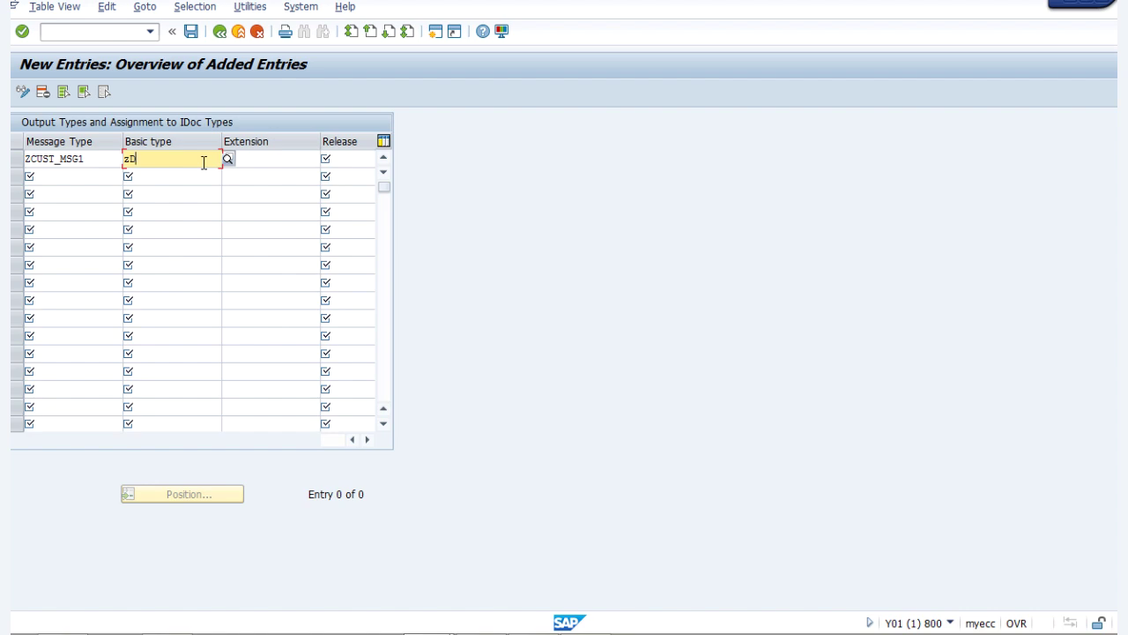
type("EB")
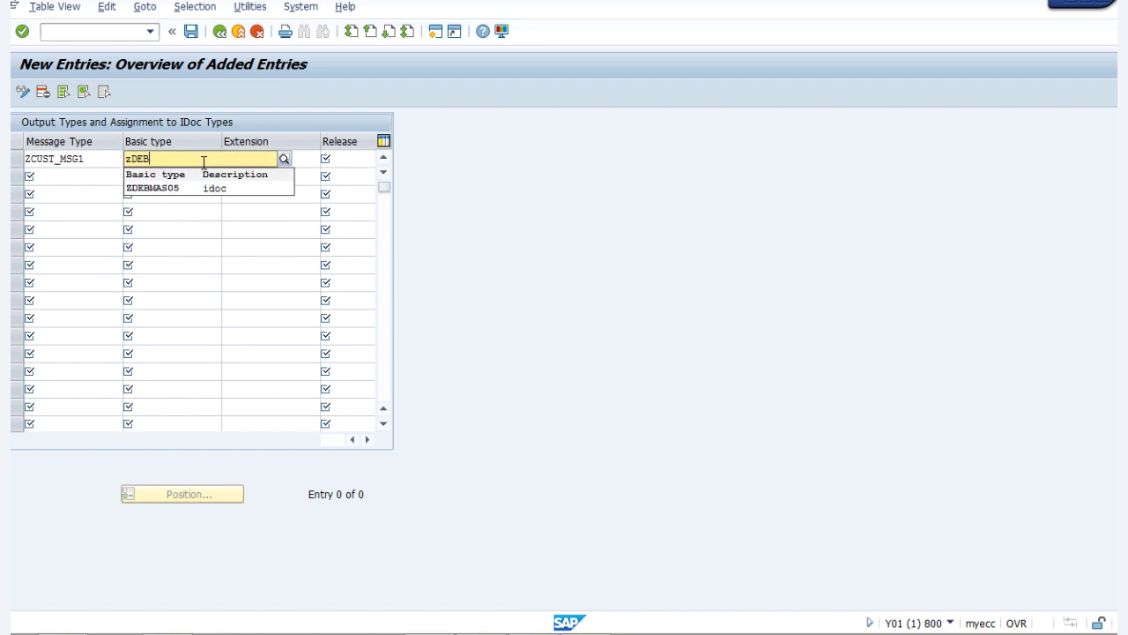
type("MAS")
left_click(181, 190)
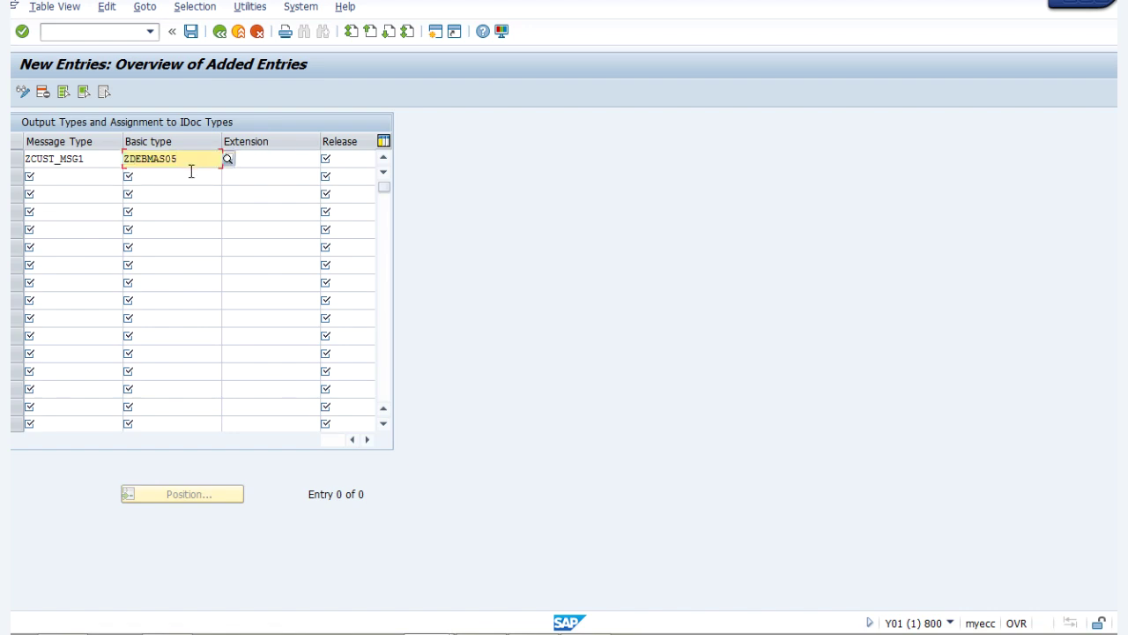
Open transaction WE31 in a new session and check the release of segment type Z1KNBK2.
left_click(354, 161)
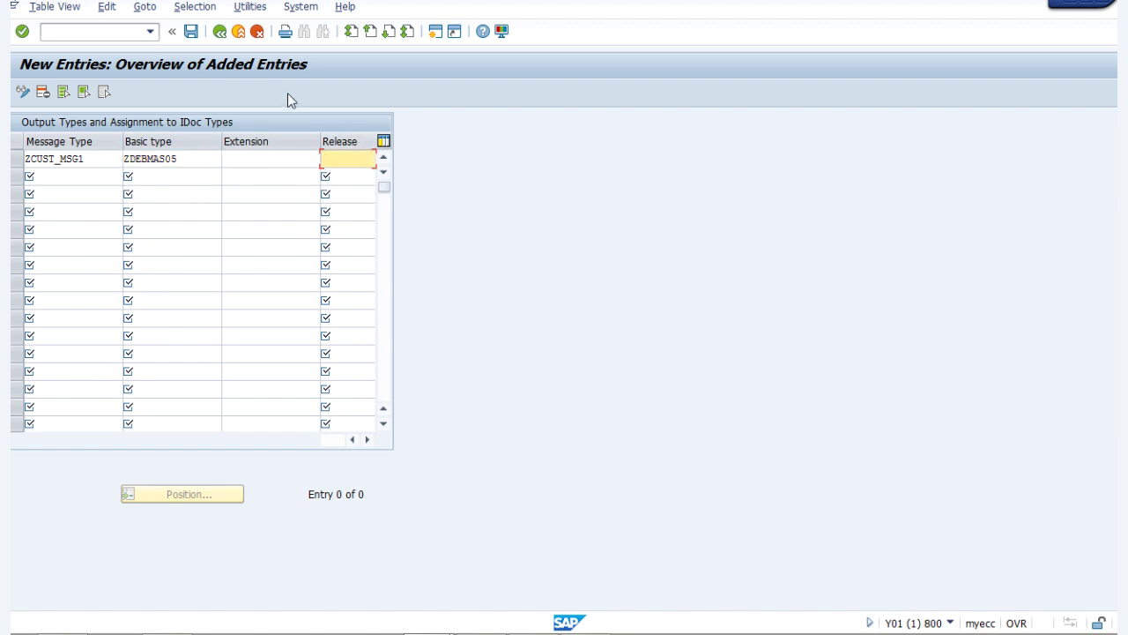
left_click(435, 33)
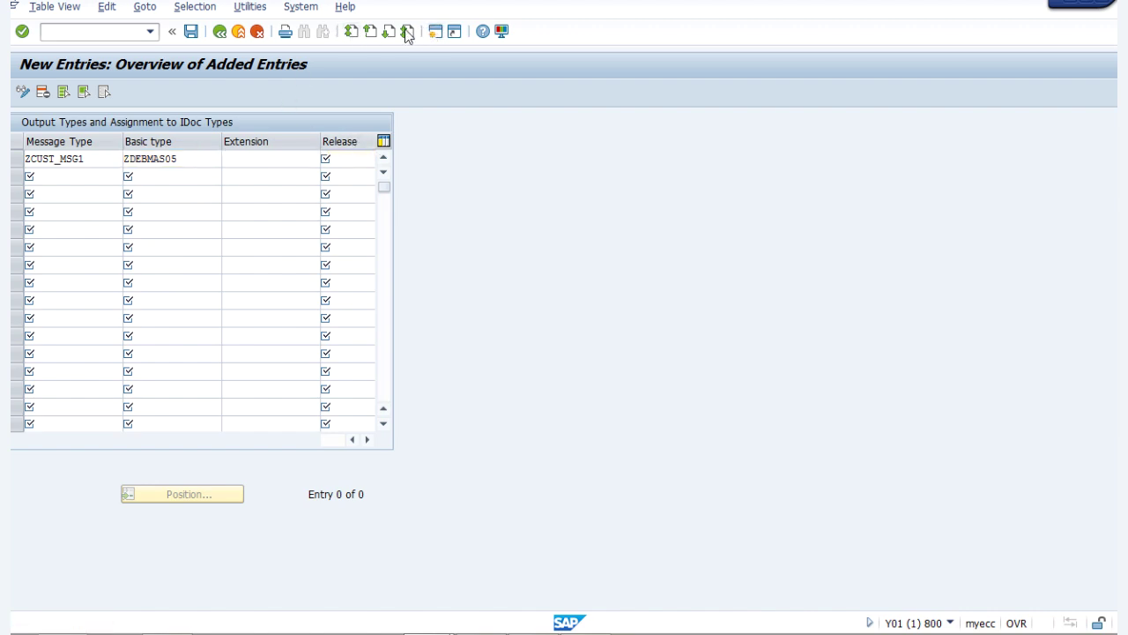
type("we31")
key("Return")
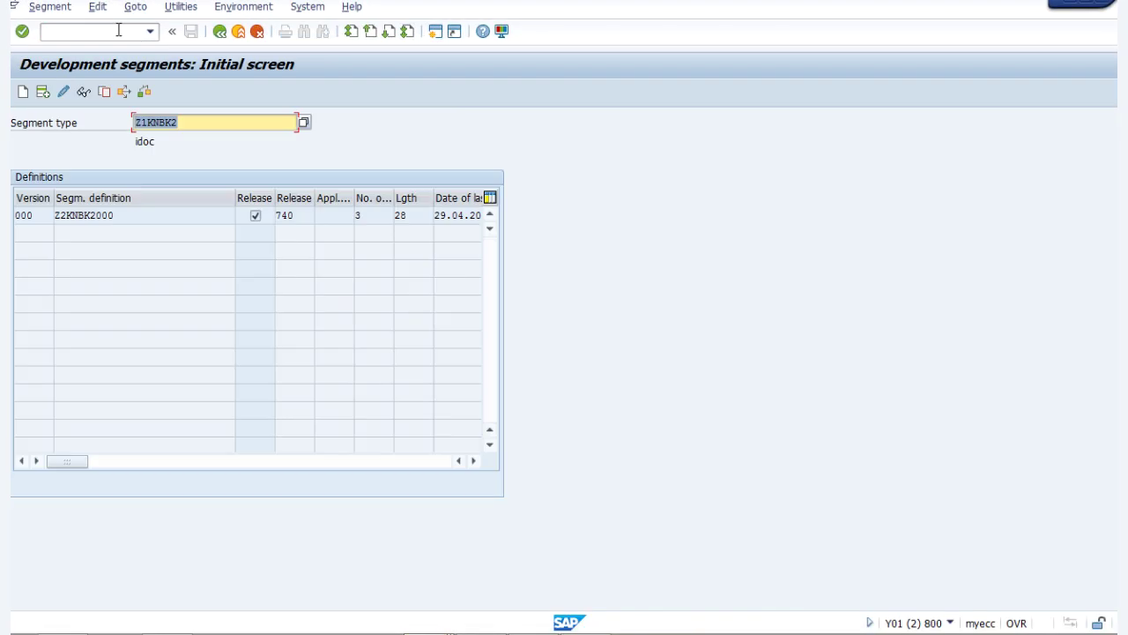
left_click(193, 120)
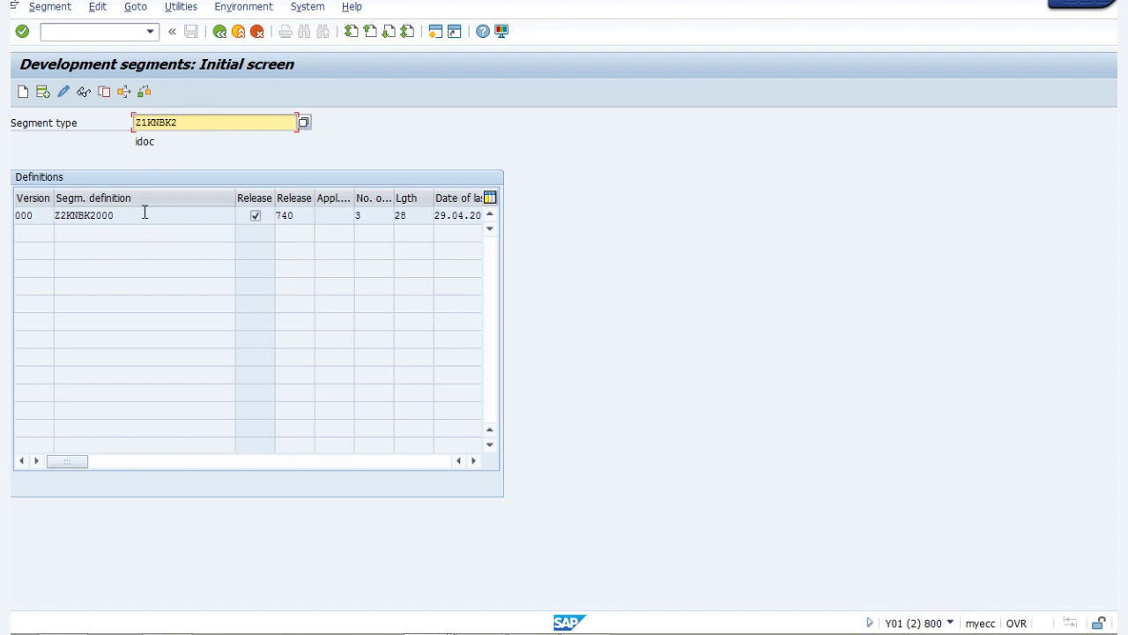
left_click(97, 6)
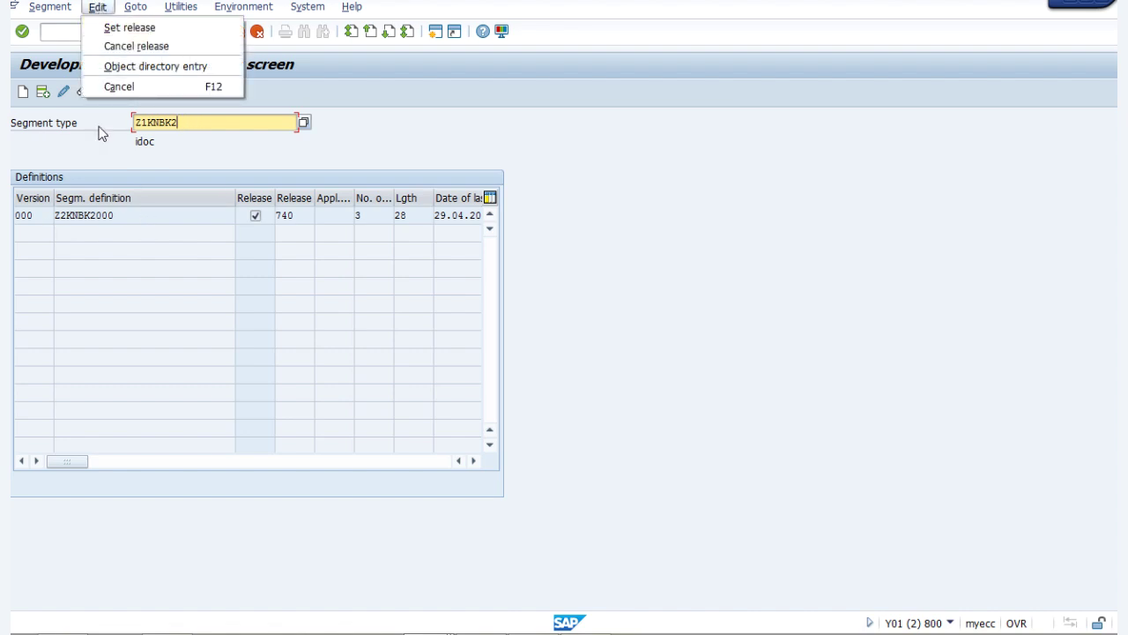
left_click(113, 153)
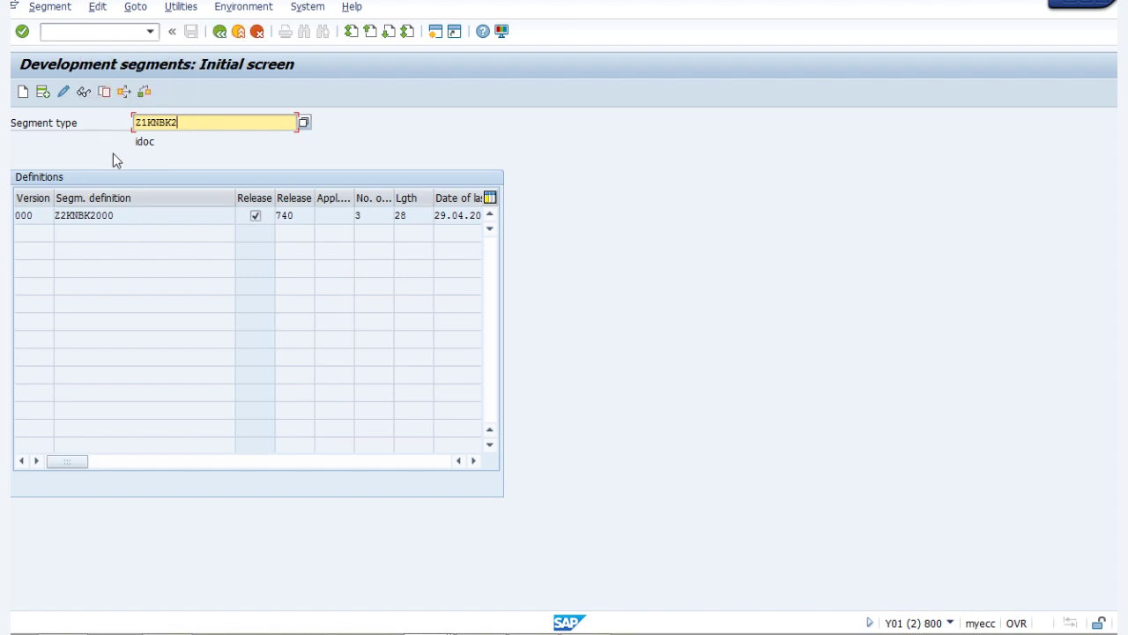
left_click_drag(303, 218, 279, 221)
left_click(279, 221)
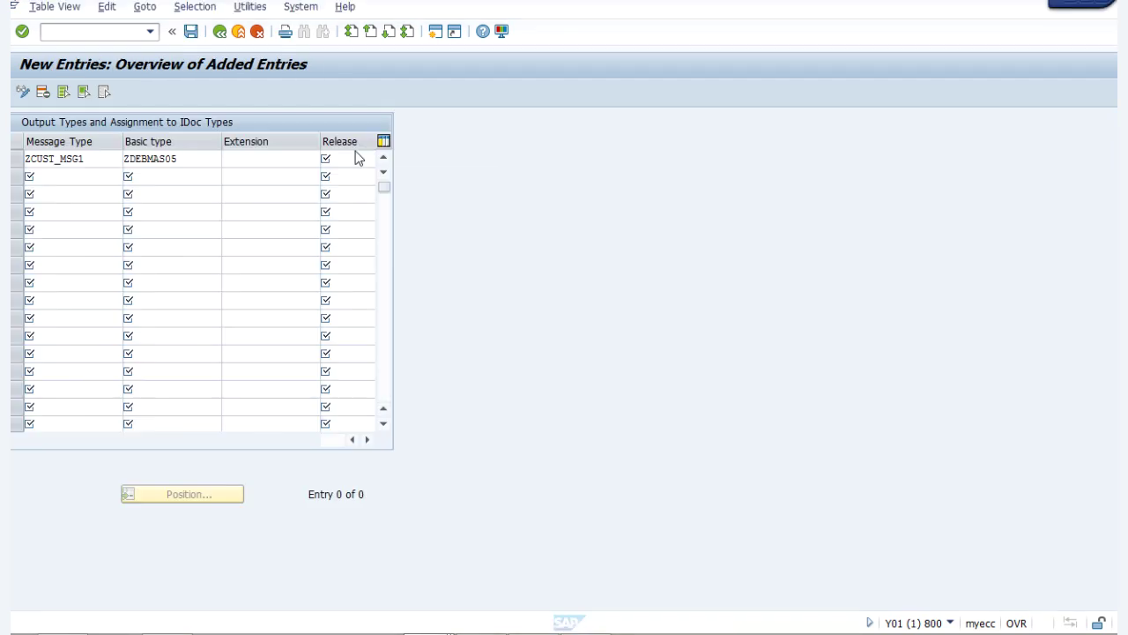
Save the ZCUST_MSG1 assignment with release 740 in the proposed workbench request, and return to the SAP Easy Access screen.
type("740")
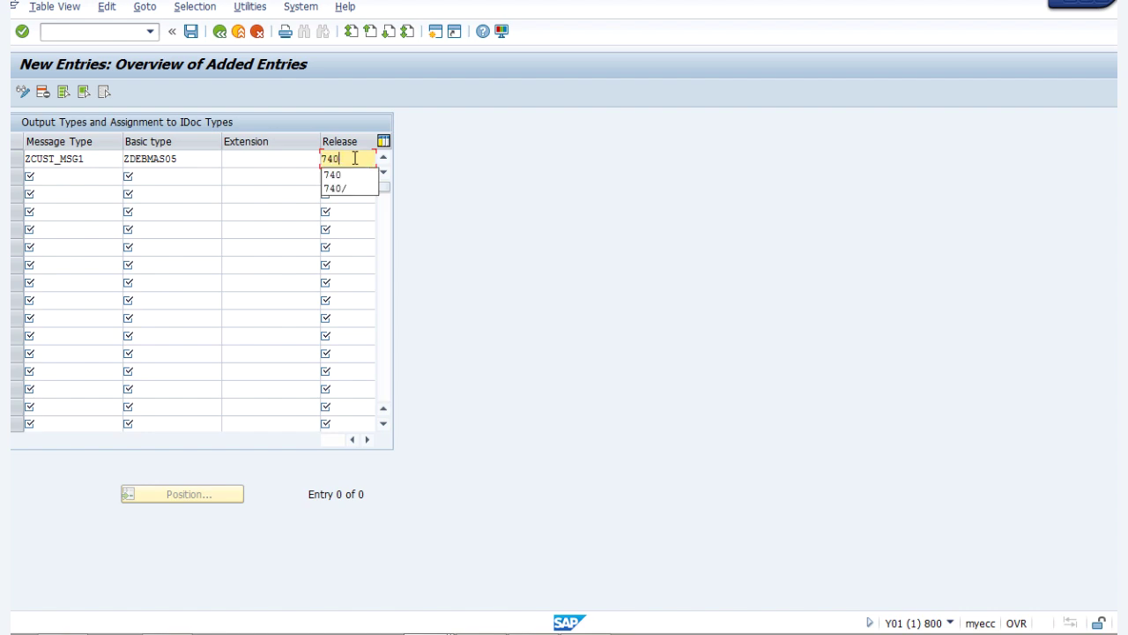
key("Return")
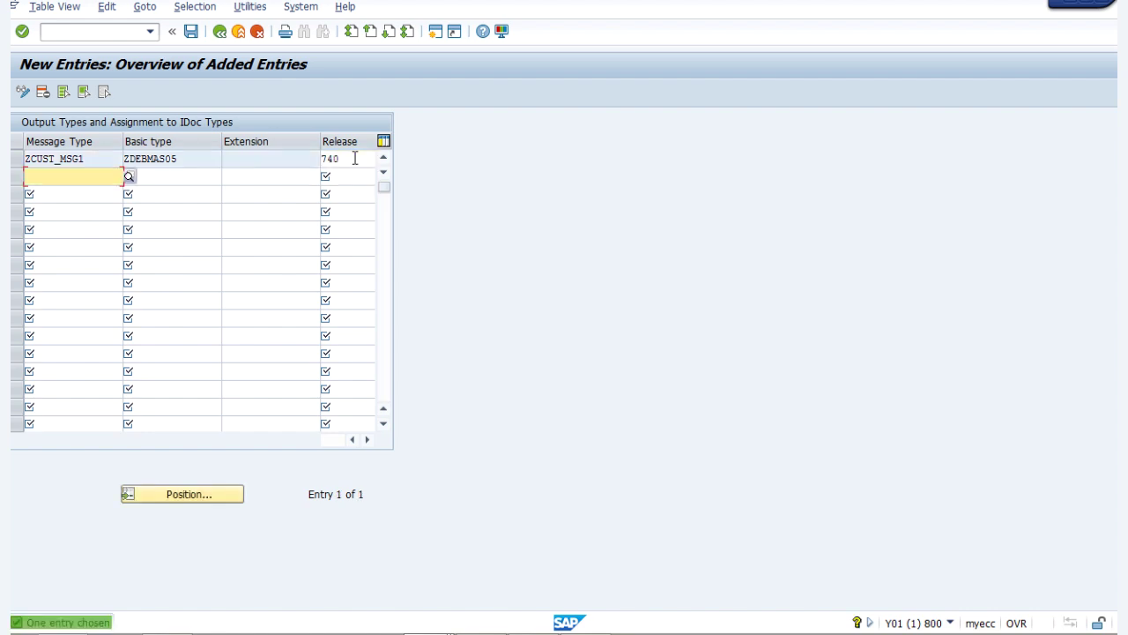
left_click(191, 32)
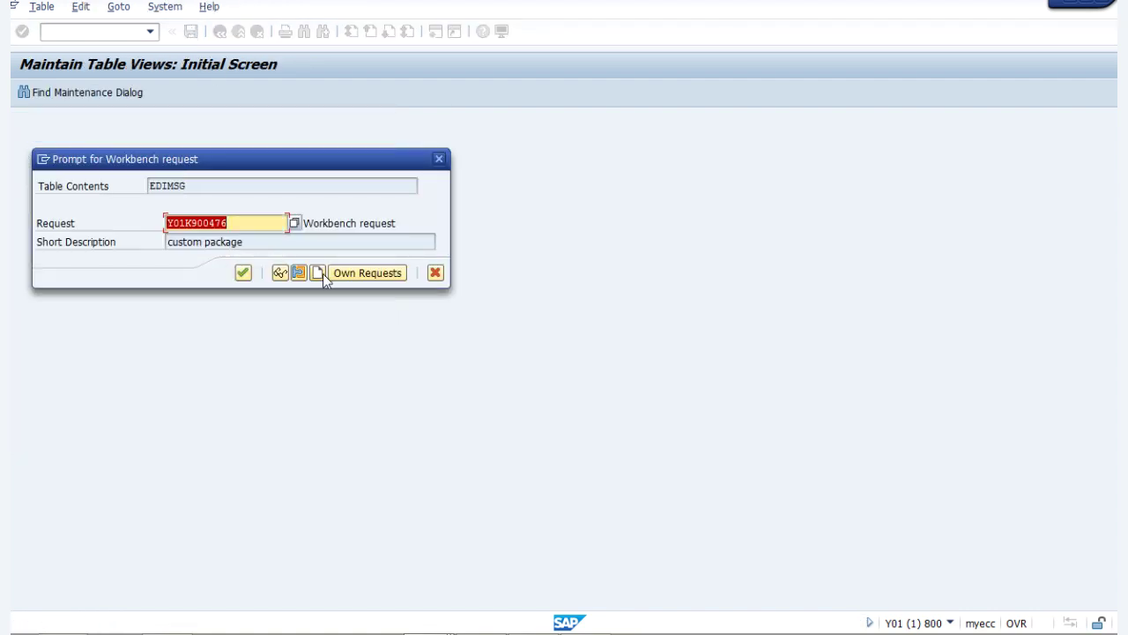
left_click(247, 272)
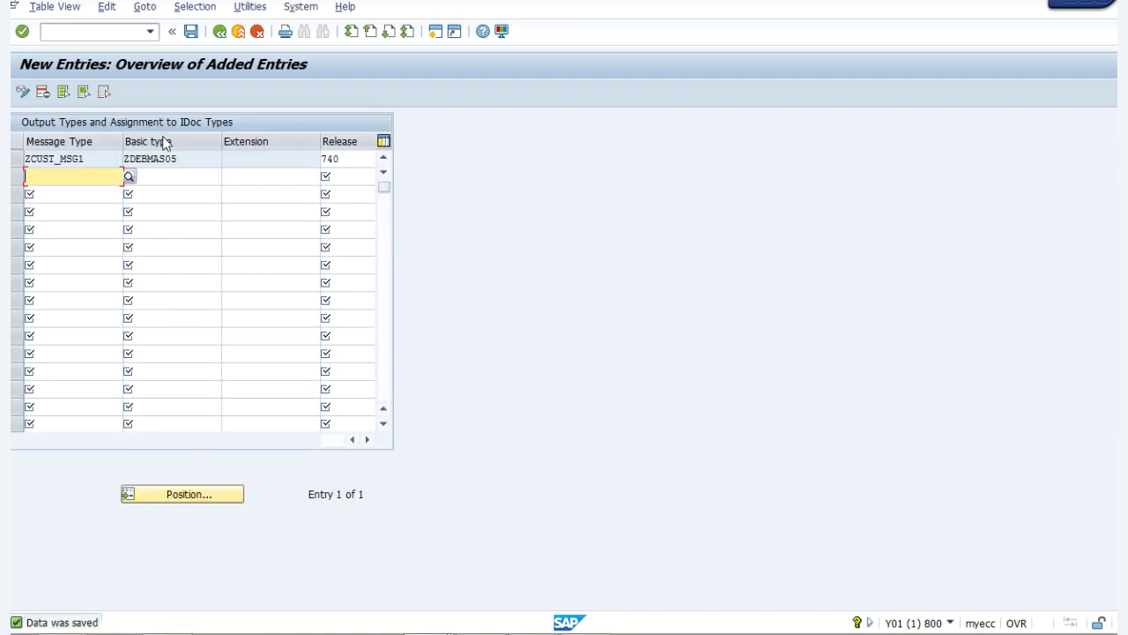
left_click(220, 32)
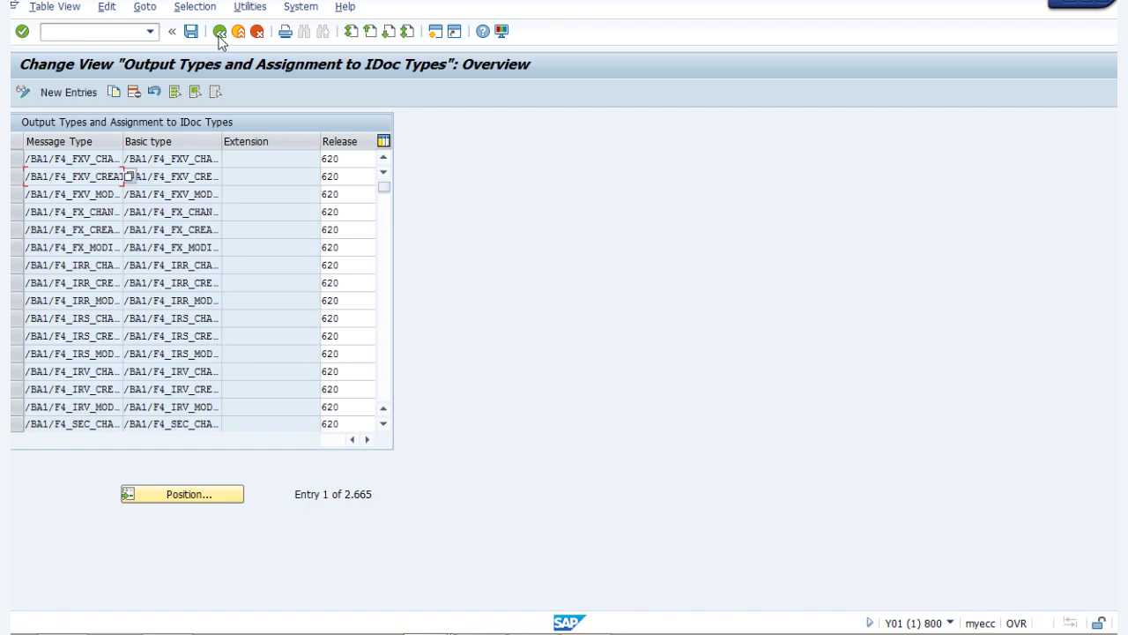
left_click(220, 37)
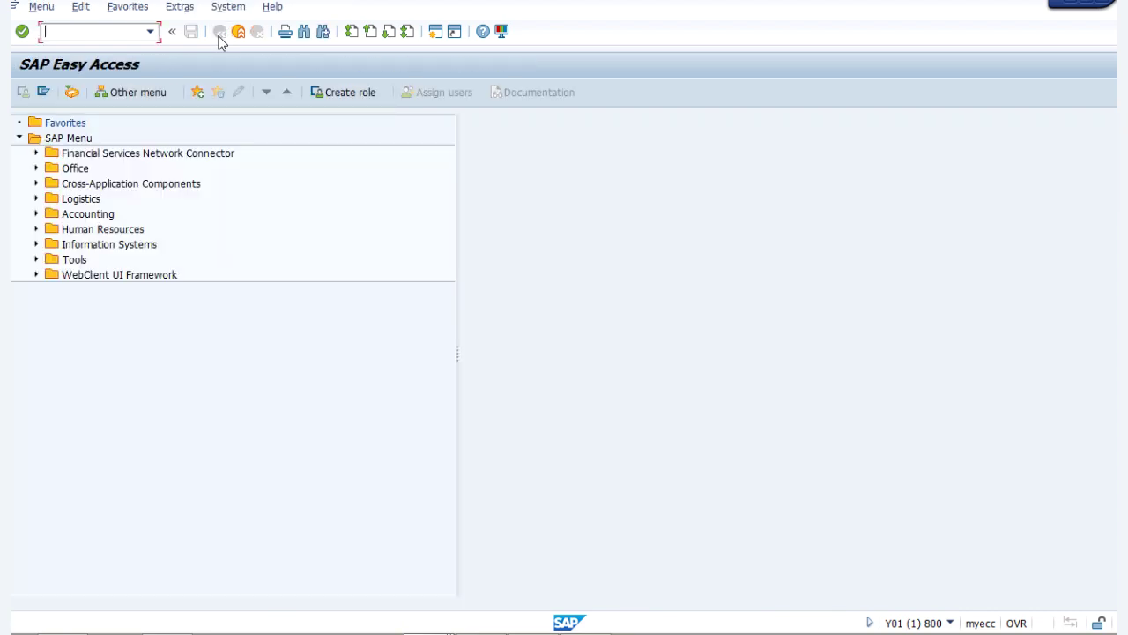